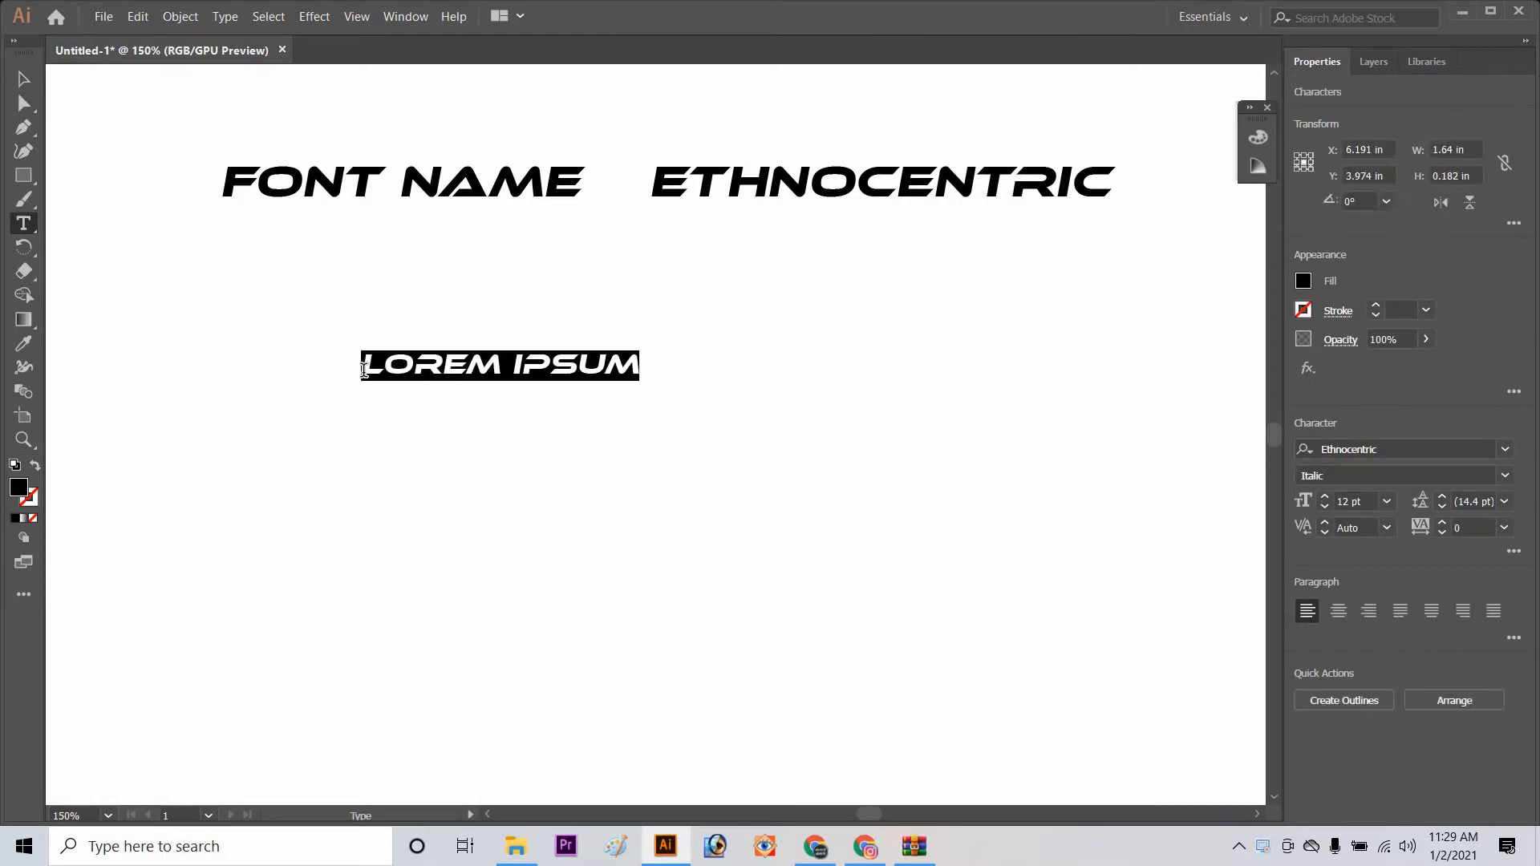
# - Replace the placeholder text with RST in the Ethnocentric Italic font and enlarge it to about 5.66 in wide
pyautogui.press('BackSpace')
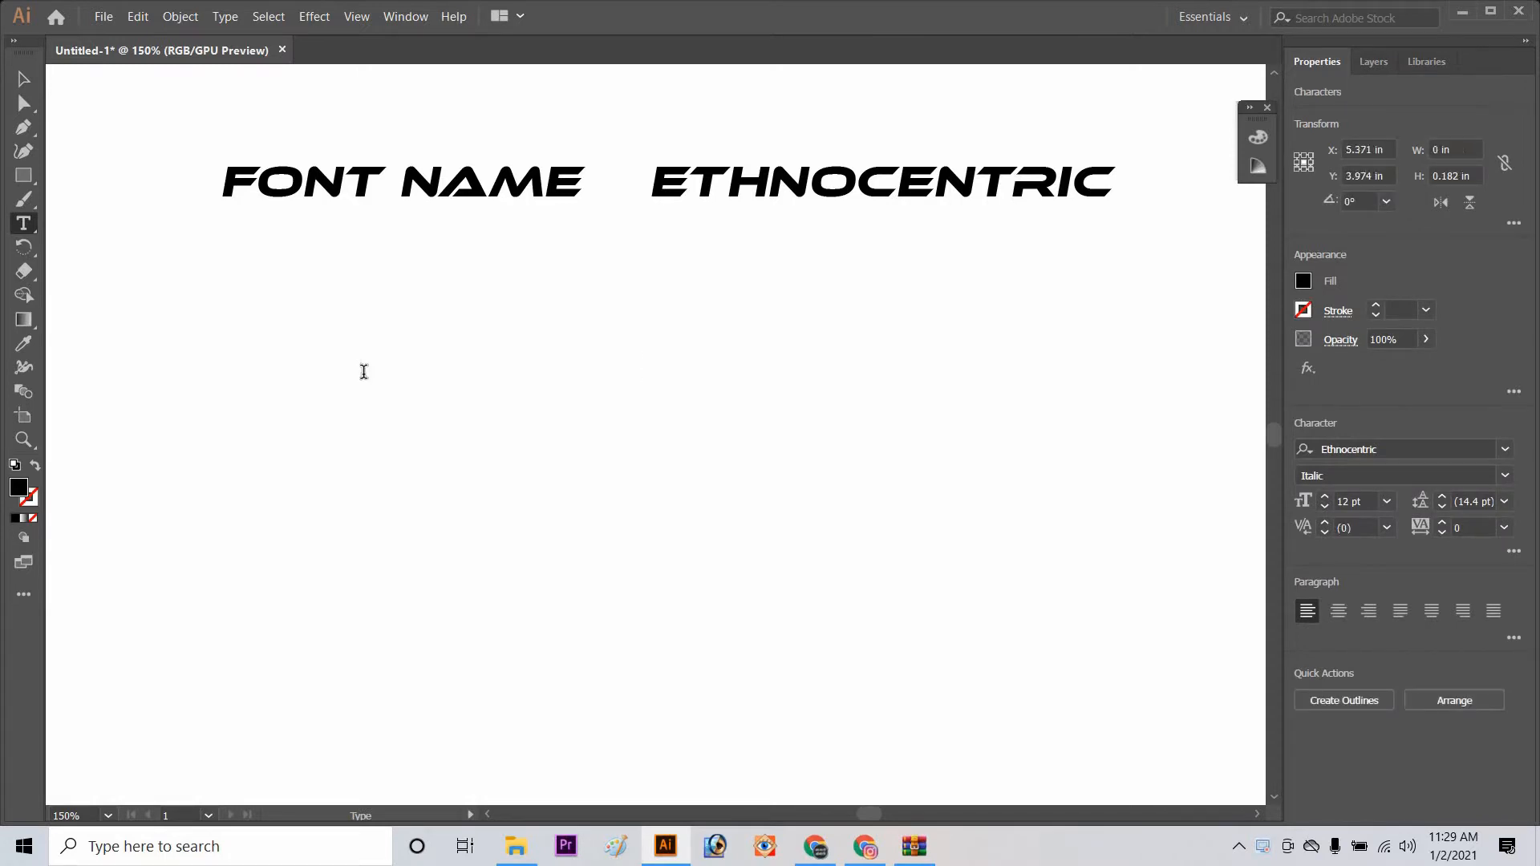
pyautogui.write('RTS')
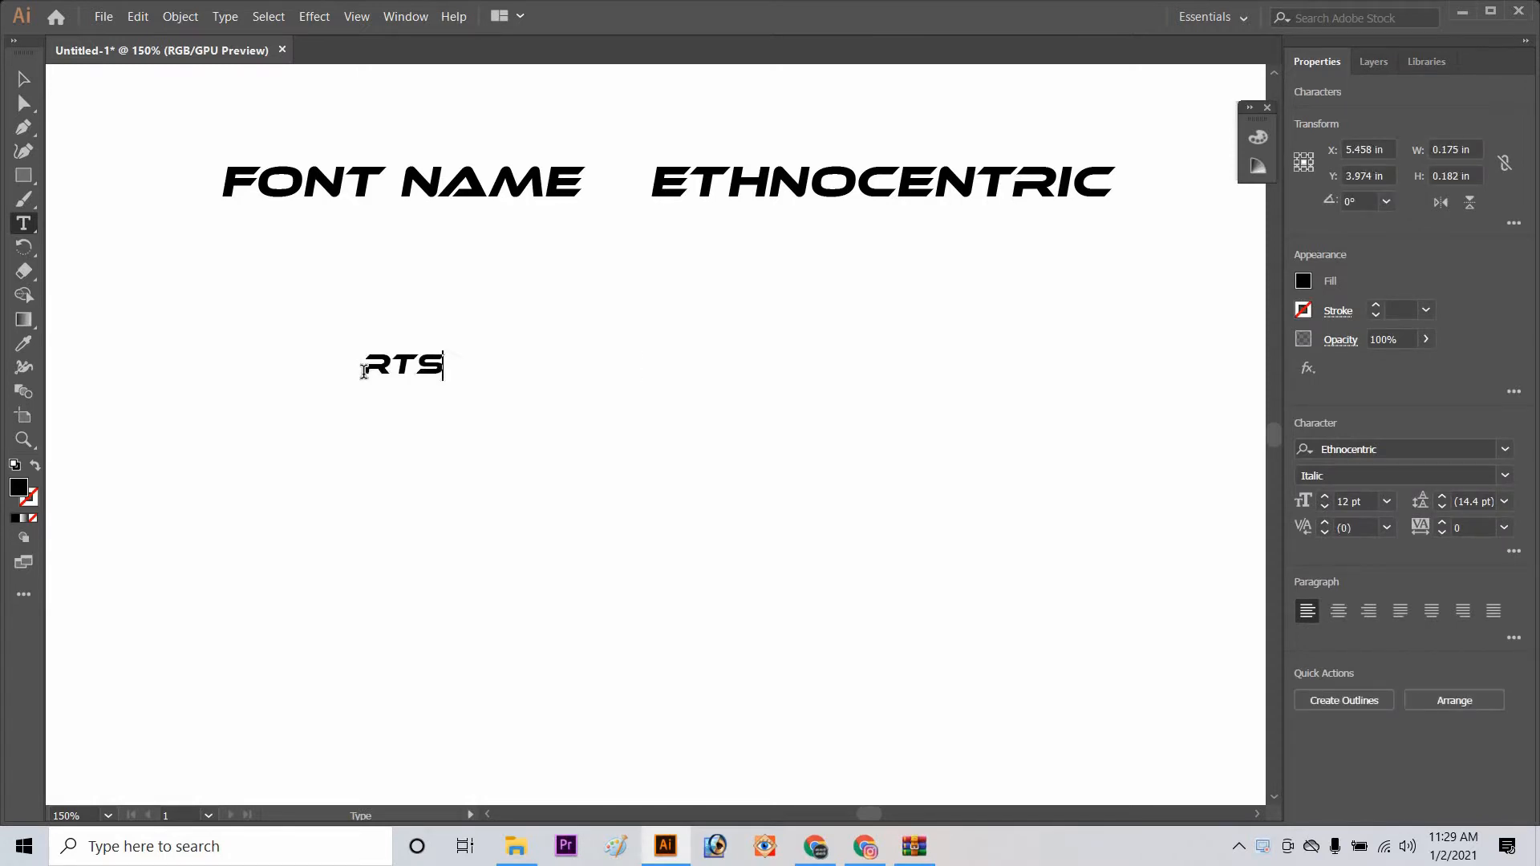
pyautogui.press('BackSpace')
pyautogui.press('BackSpace')
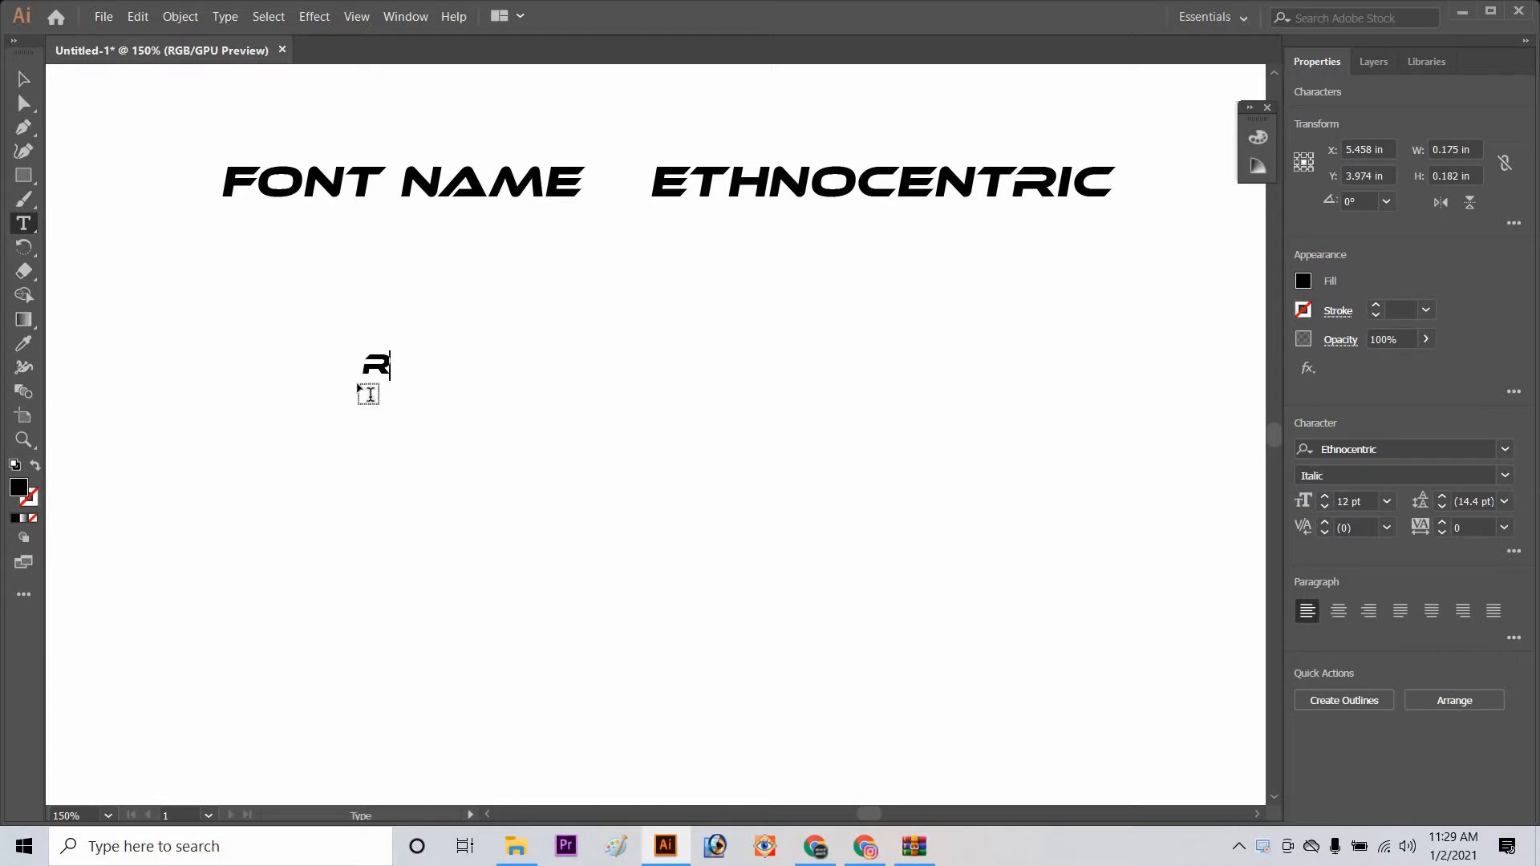
pyautogui.write('ST')
pyautogui.press('Escape')
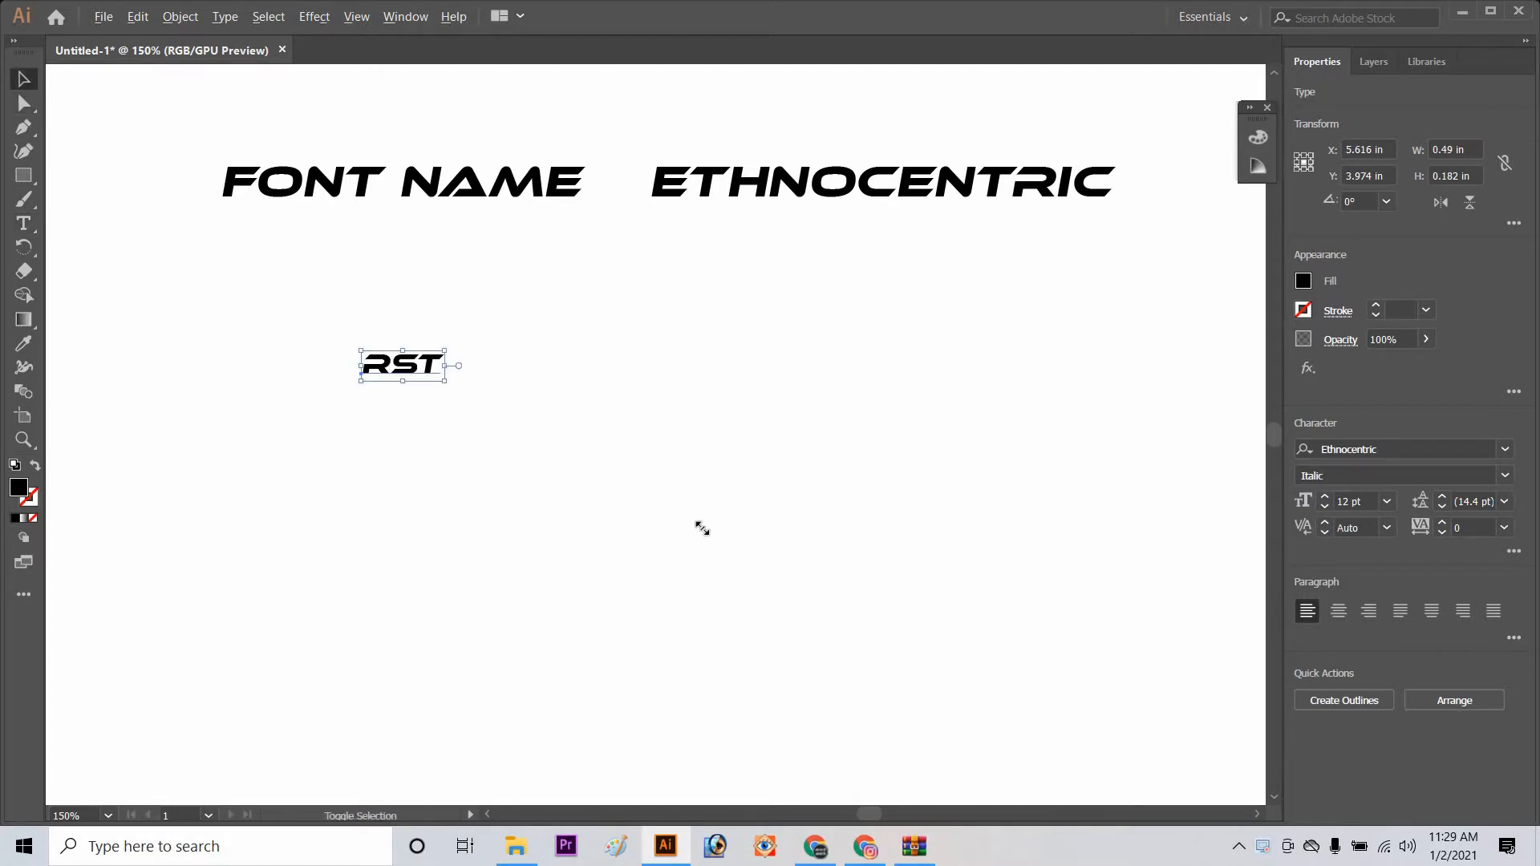
pyautogui.moveTo(702, 528); pyautogui.dragTo(1126, 654)
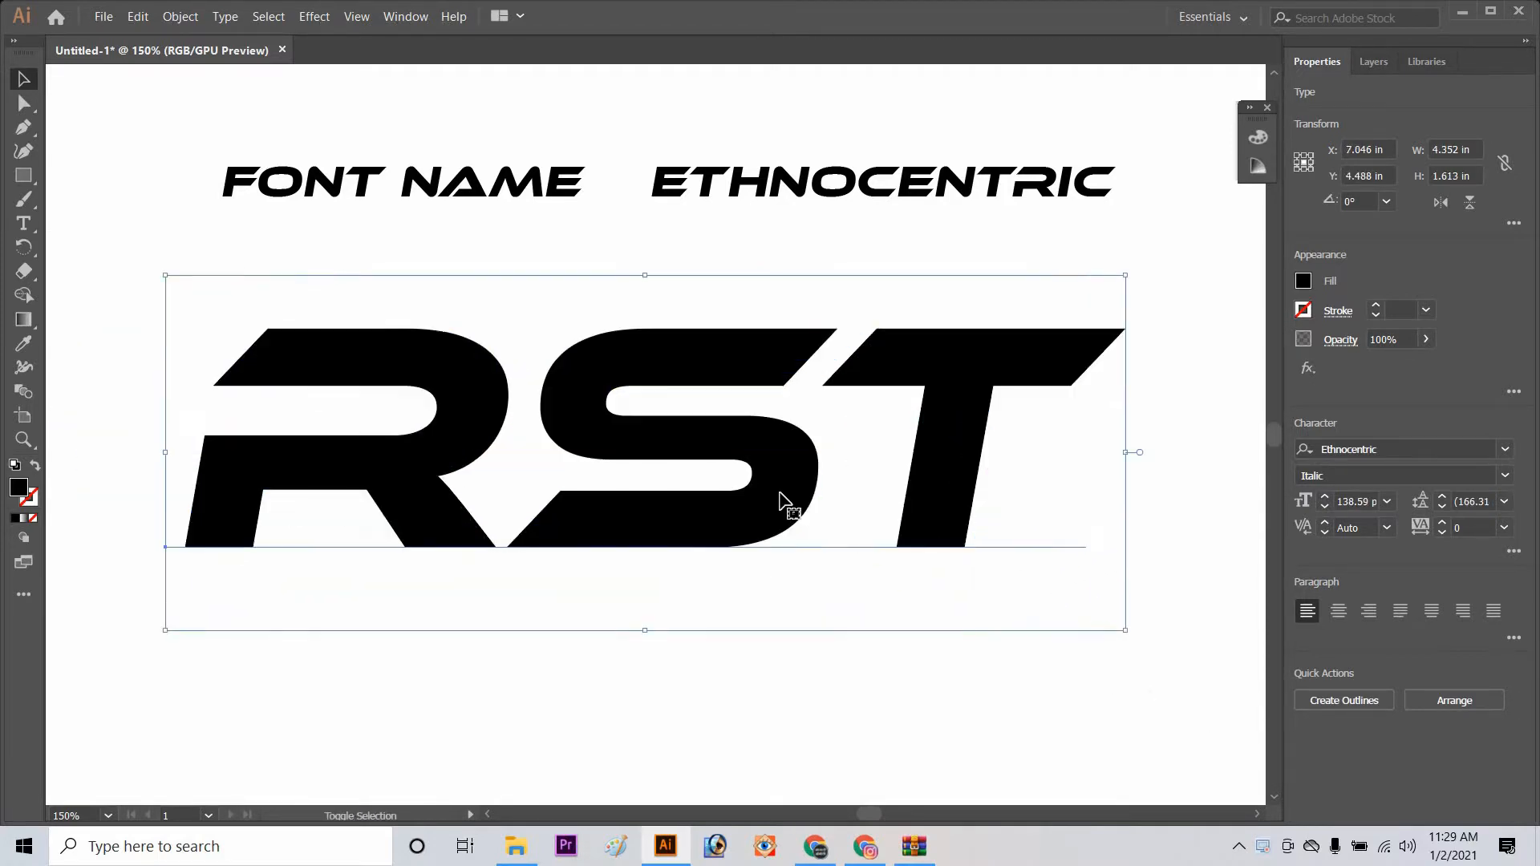
# - Expand the RST text into vector shapes and ungroup the letters
pyautogui.click(278, 338)
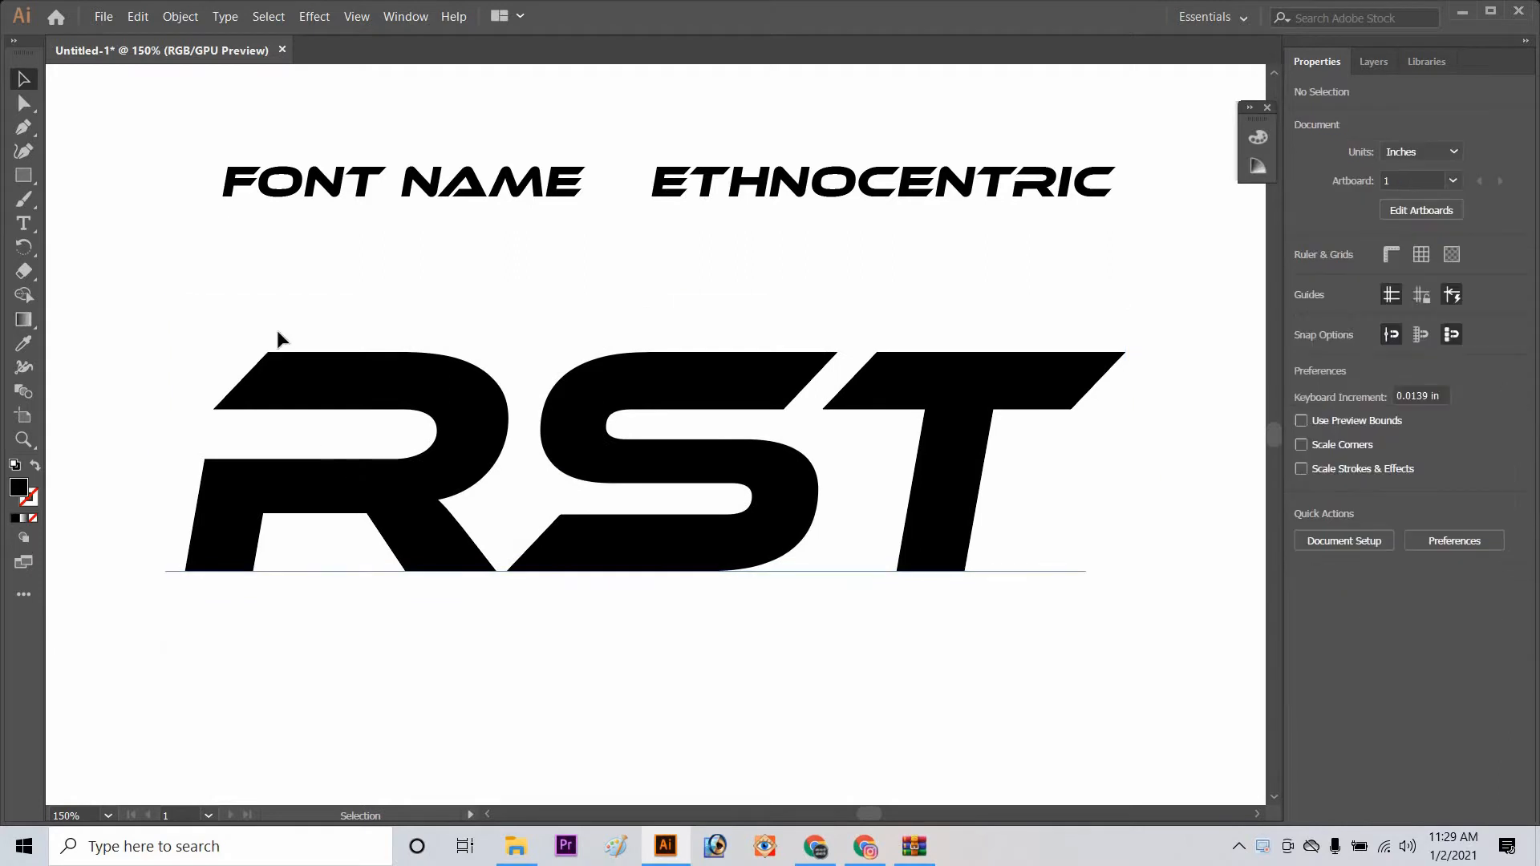
pyautogui.click(1062, 588)
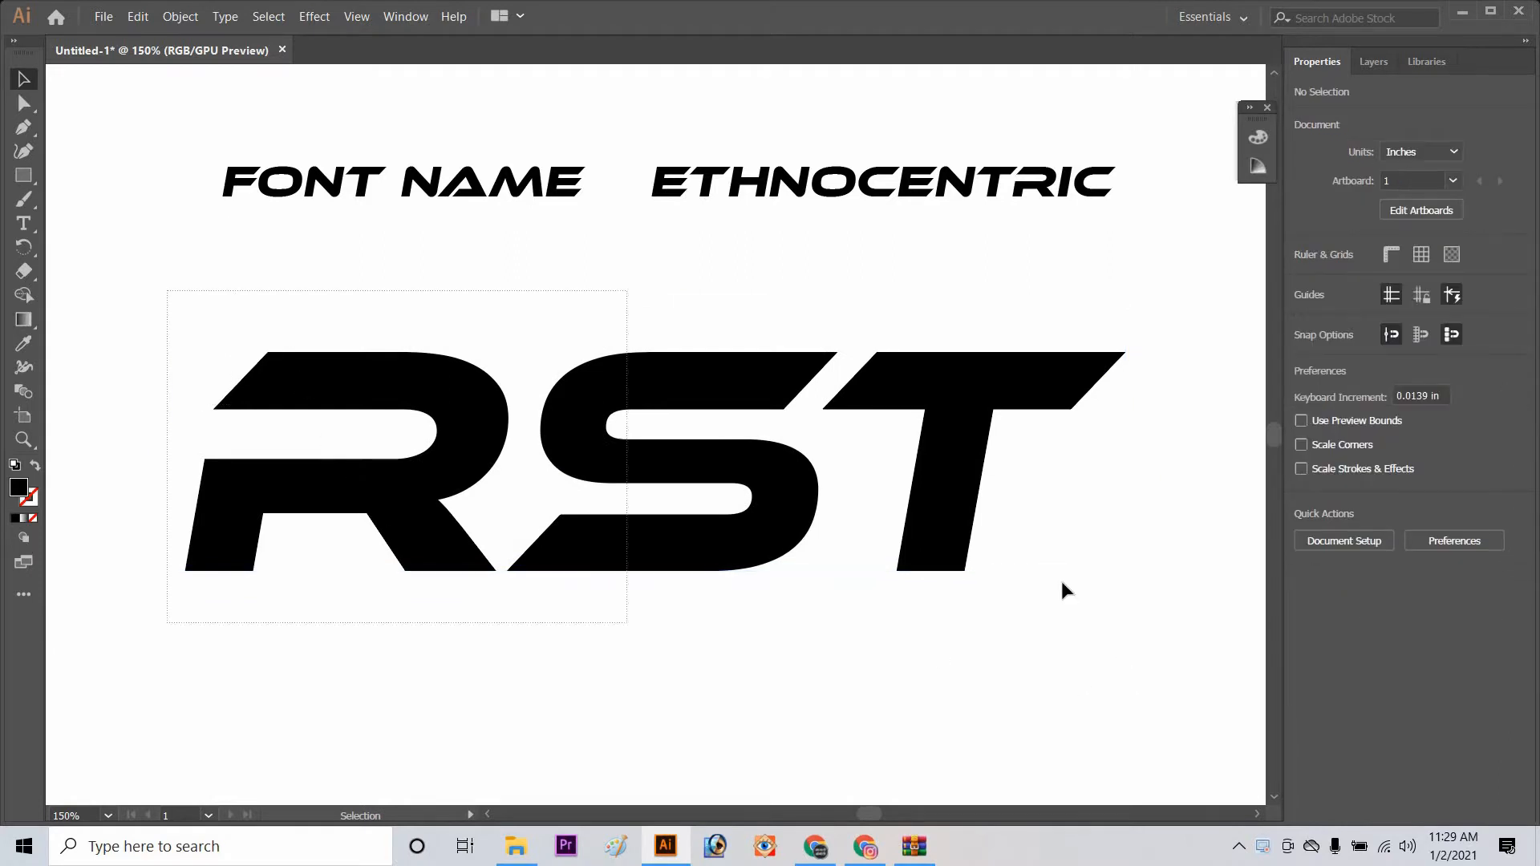
pyautogui.click(195, 17)
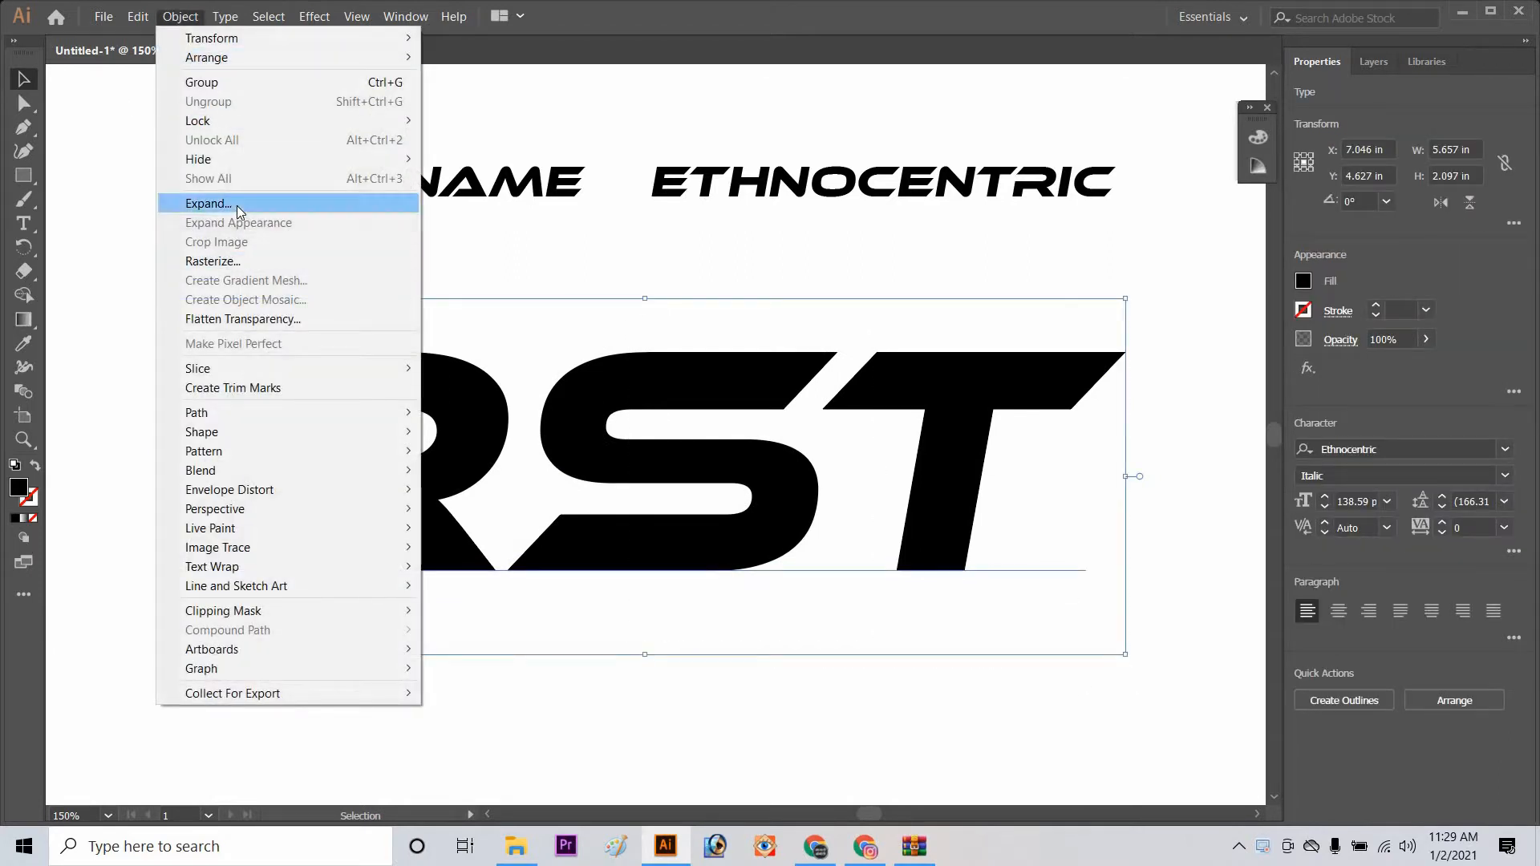
pyautogui.click(238, 205)
pyautogui.click(722, 536)
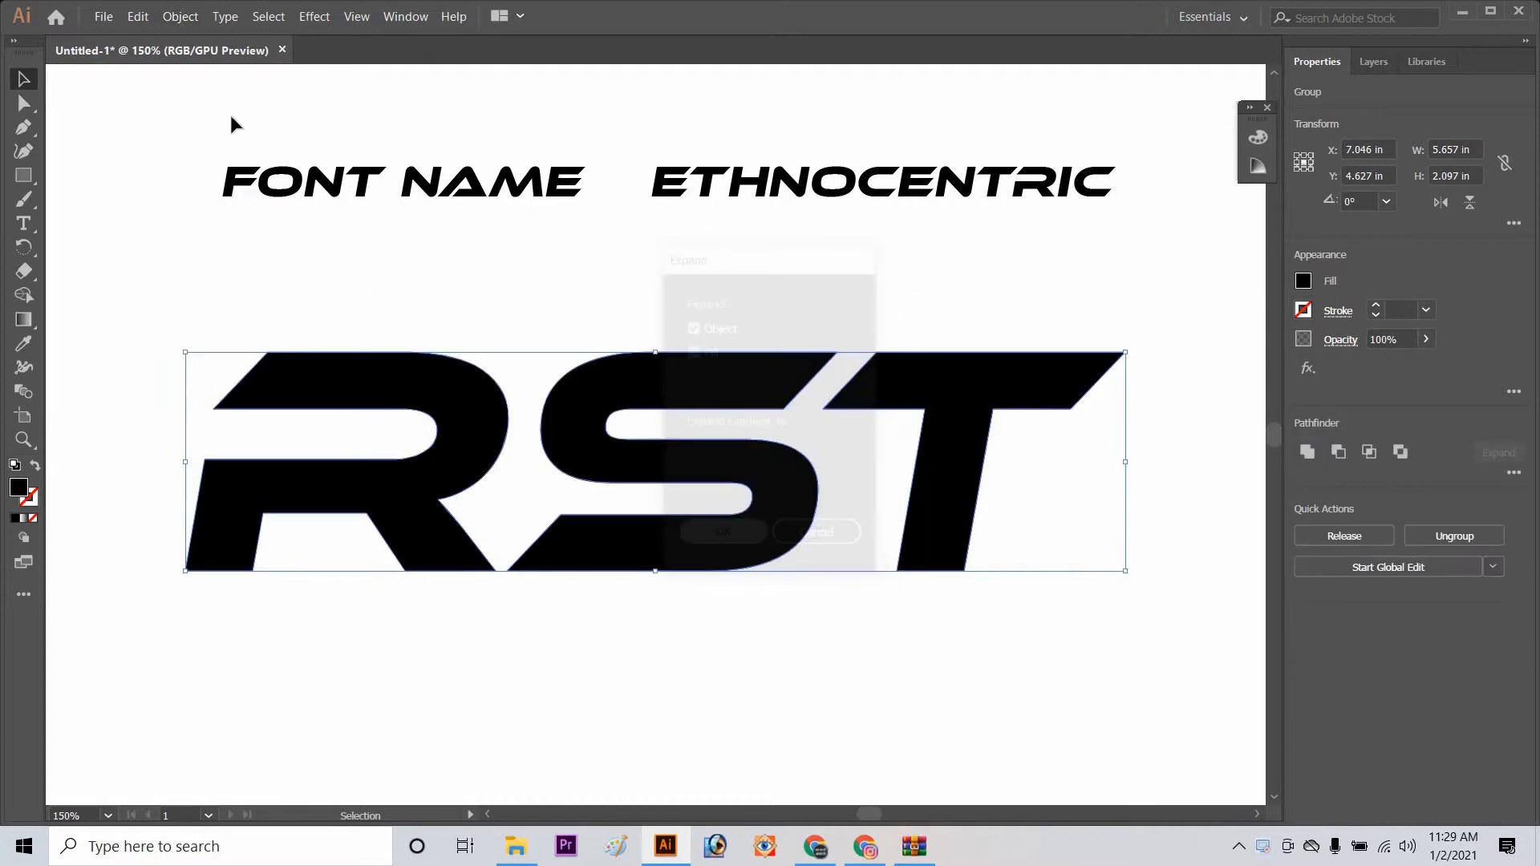
pyautogui.click(180, 16)
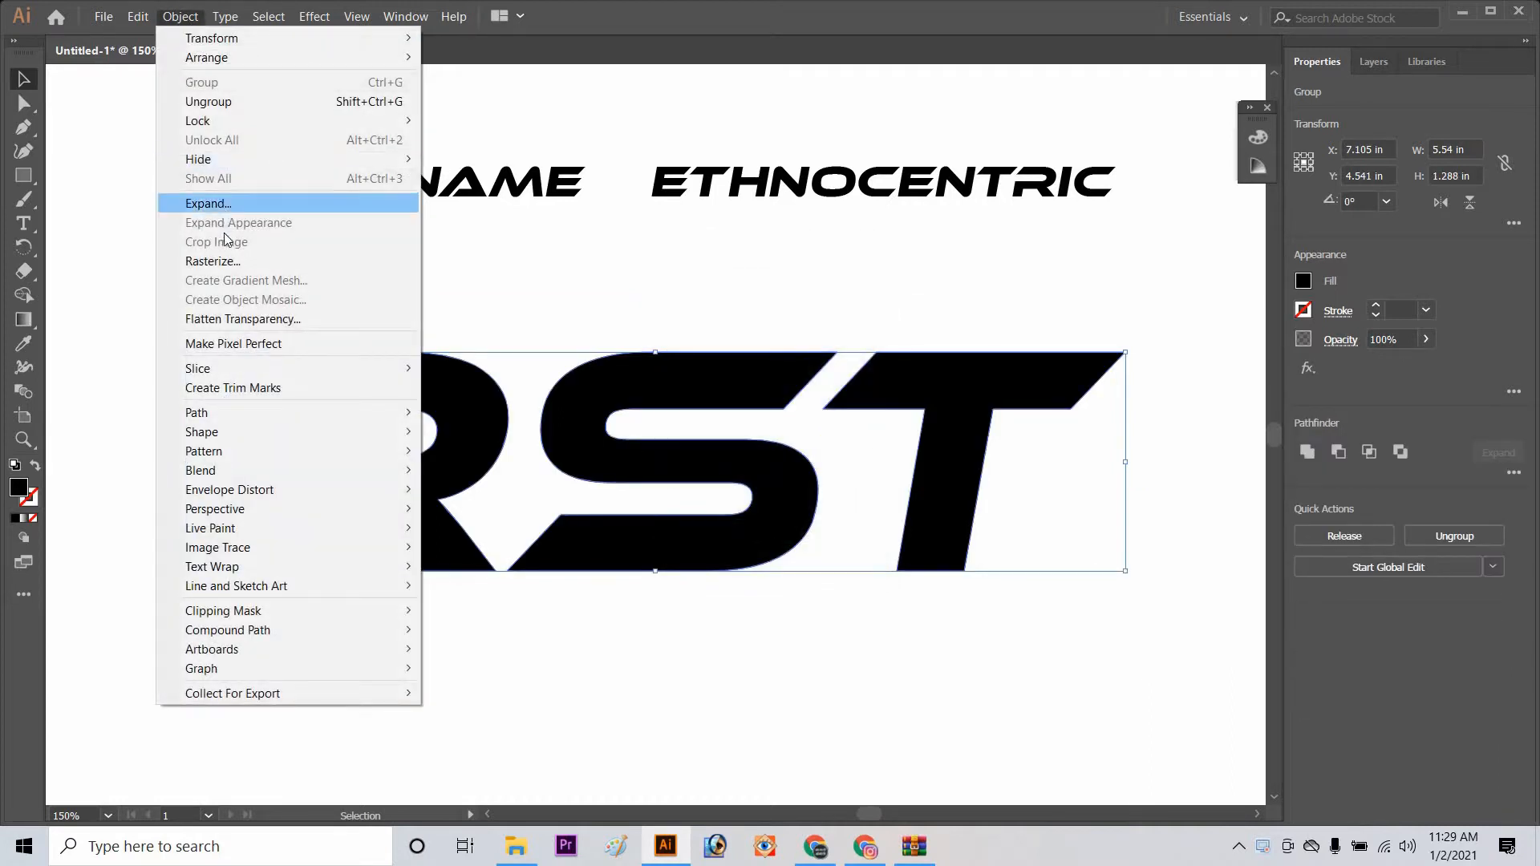
pyautogui.click(210, 102)
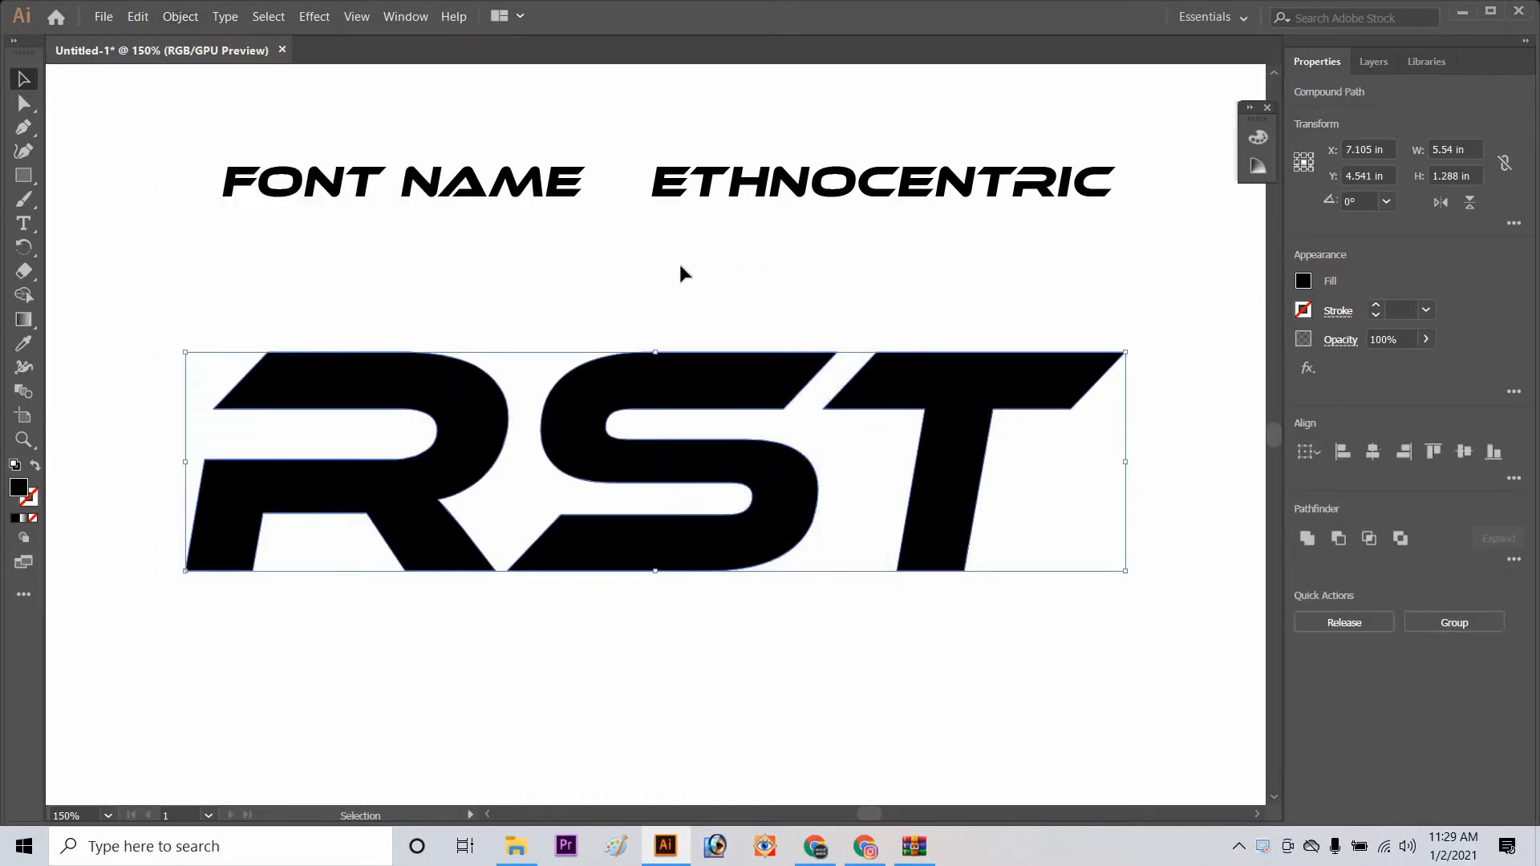
# - Move the S toward the R so that its curve overlaps the R's bowl, with its centre at about X 6.594 in
pyautogui.click(329, 422)
pyautogui.moveTo(1117, 585); pyautogui.dragTo(312, 216)
pyautogui.click(629, 423)
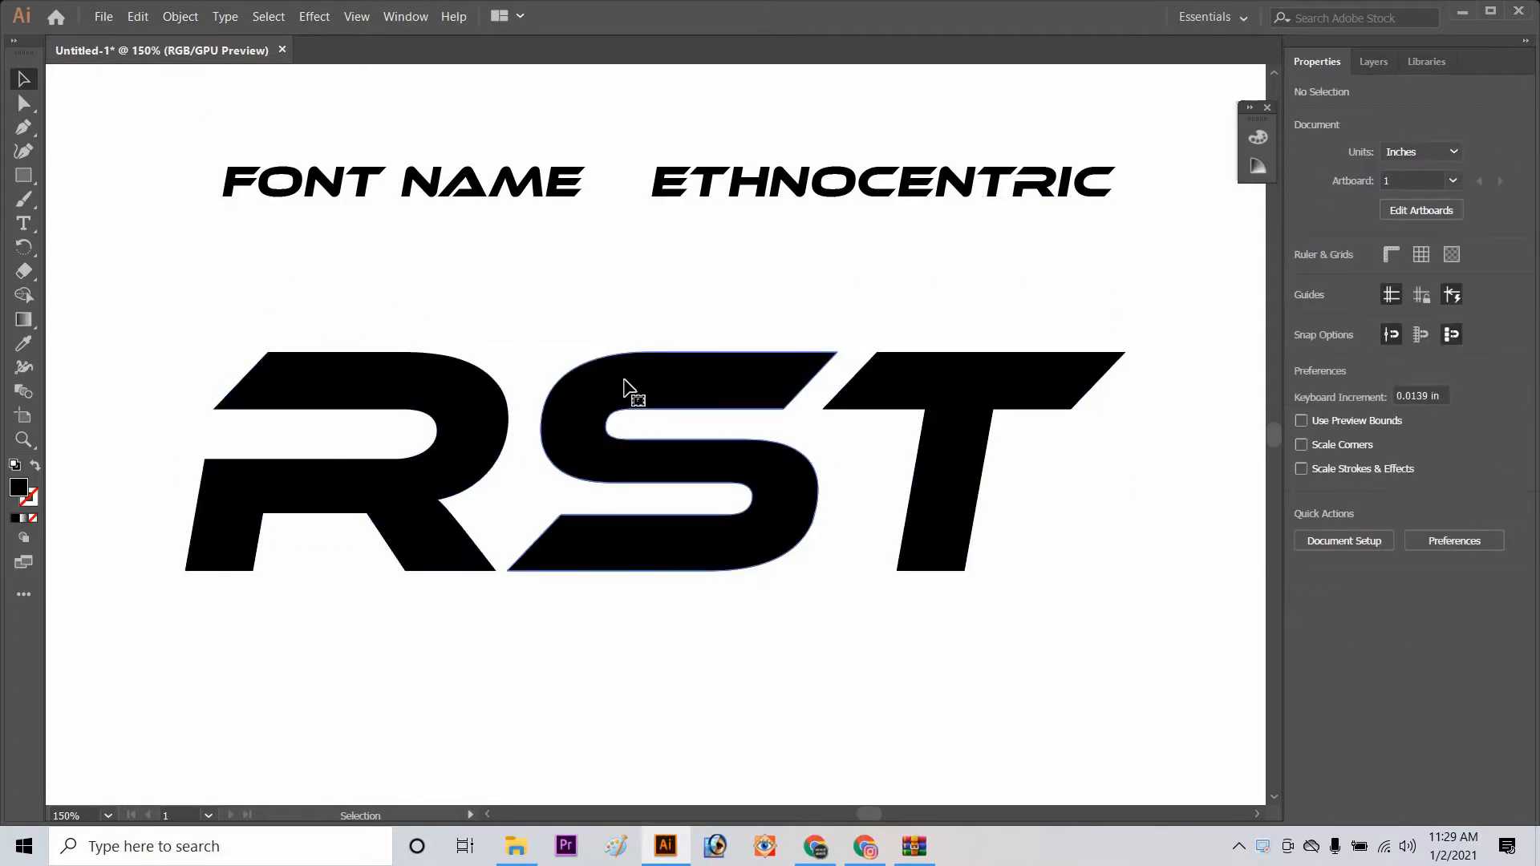
pyautogui.click(622, 390)
pyautogui.moveTo(621, 390); pyautogui.dragTo(517, 382)
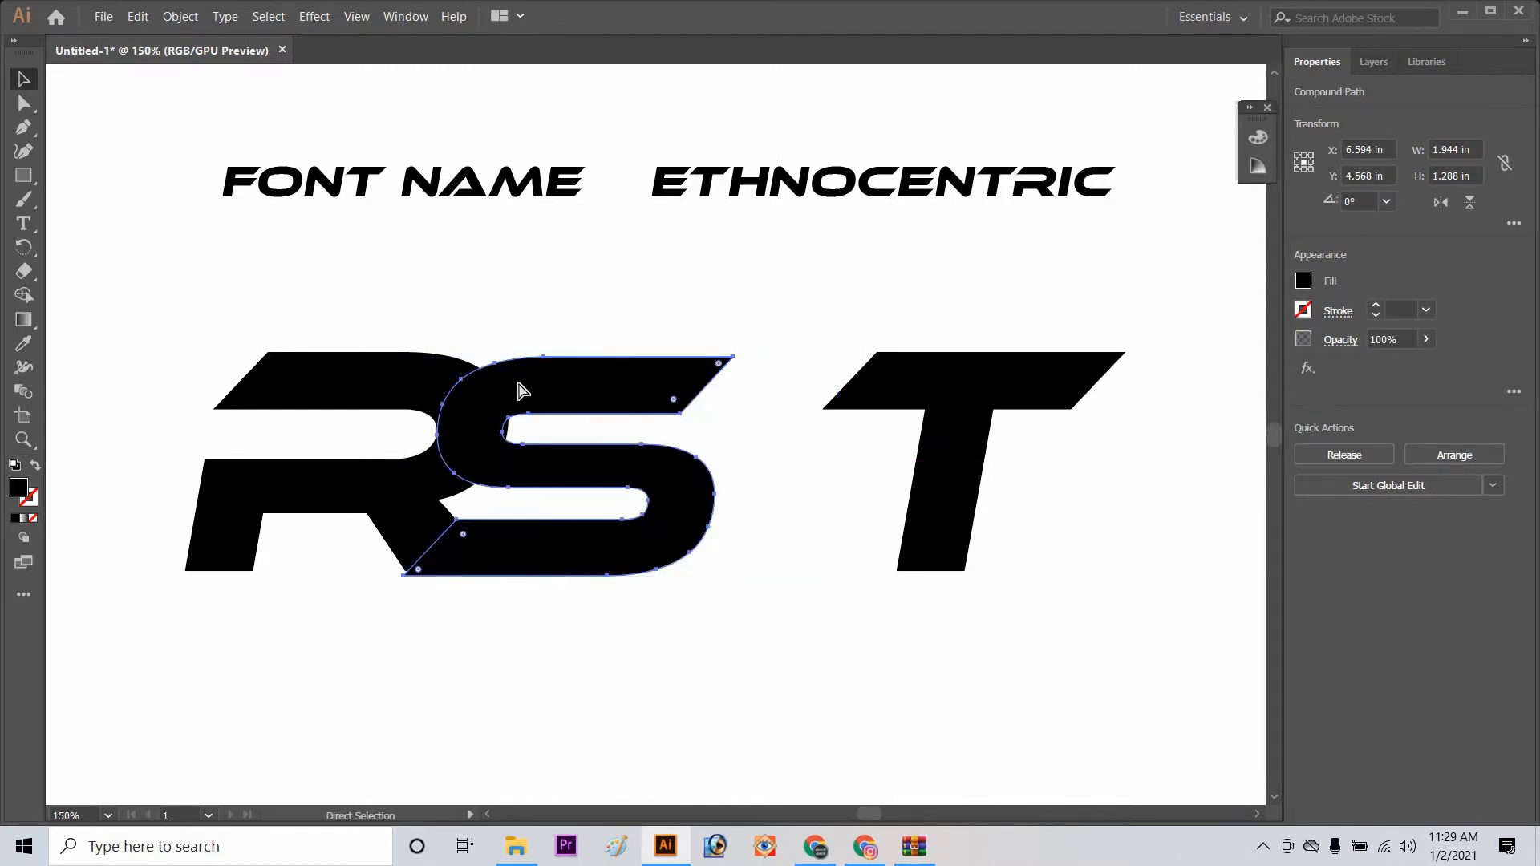
# - Nudge the S up until its top and bottom edges line up with the R, at Y 4.541 in
pyautogui.hotkey('ctrl', '=')
pyautogui.hotkey('ctrl', '=')
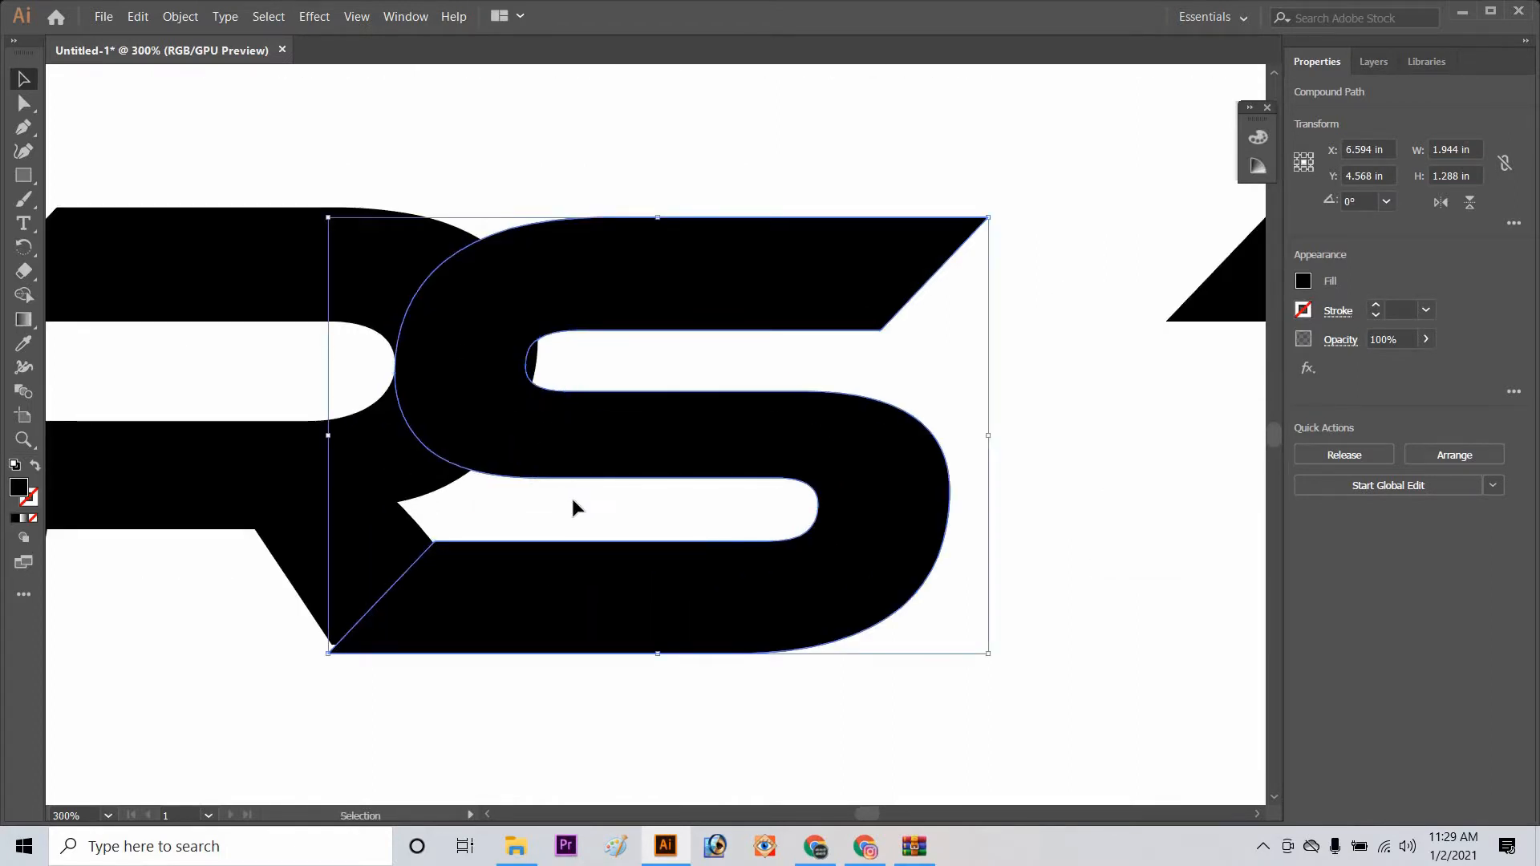
pyautogui.press('Up')
pyautogui.press('Up')
pyautogui.press('Up')
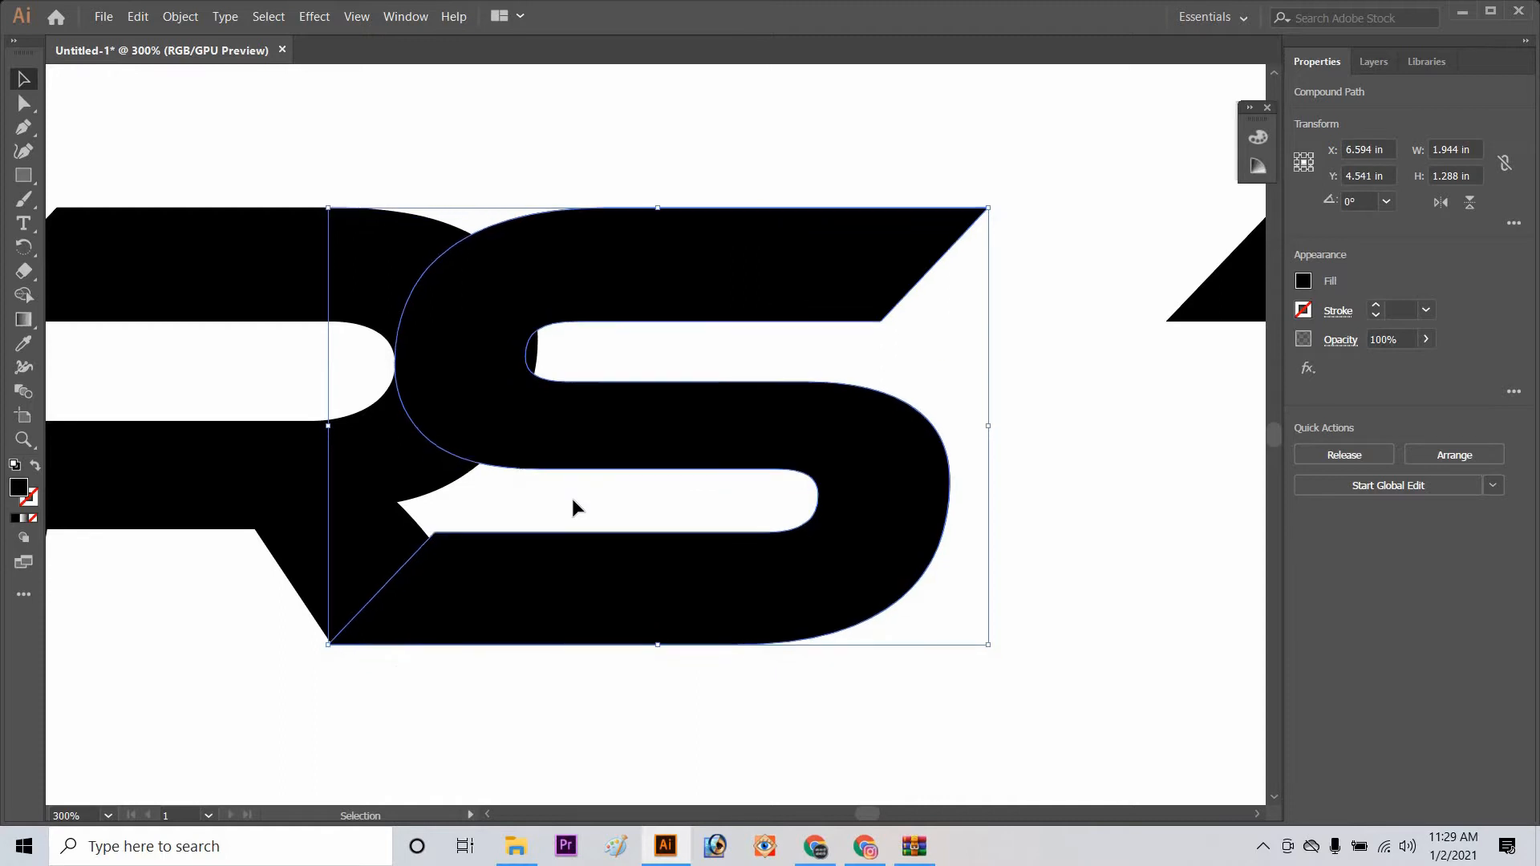
pyautogui.press('Up')
pyautogui.press('Down')
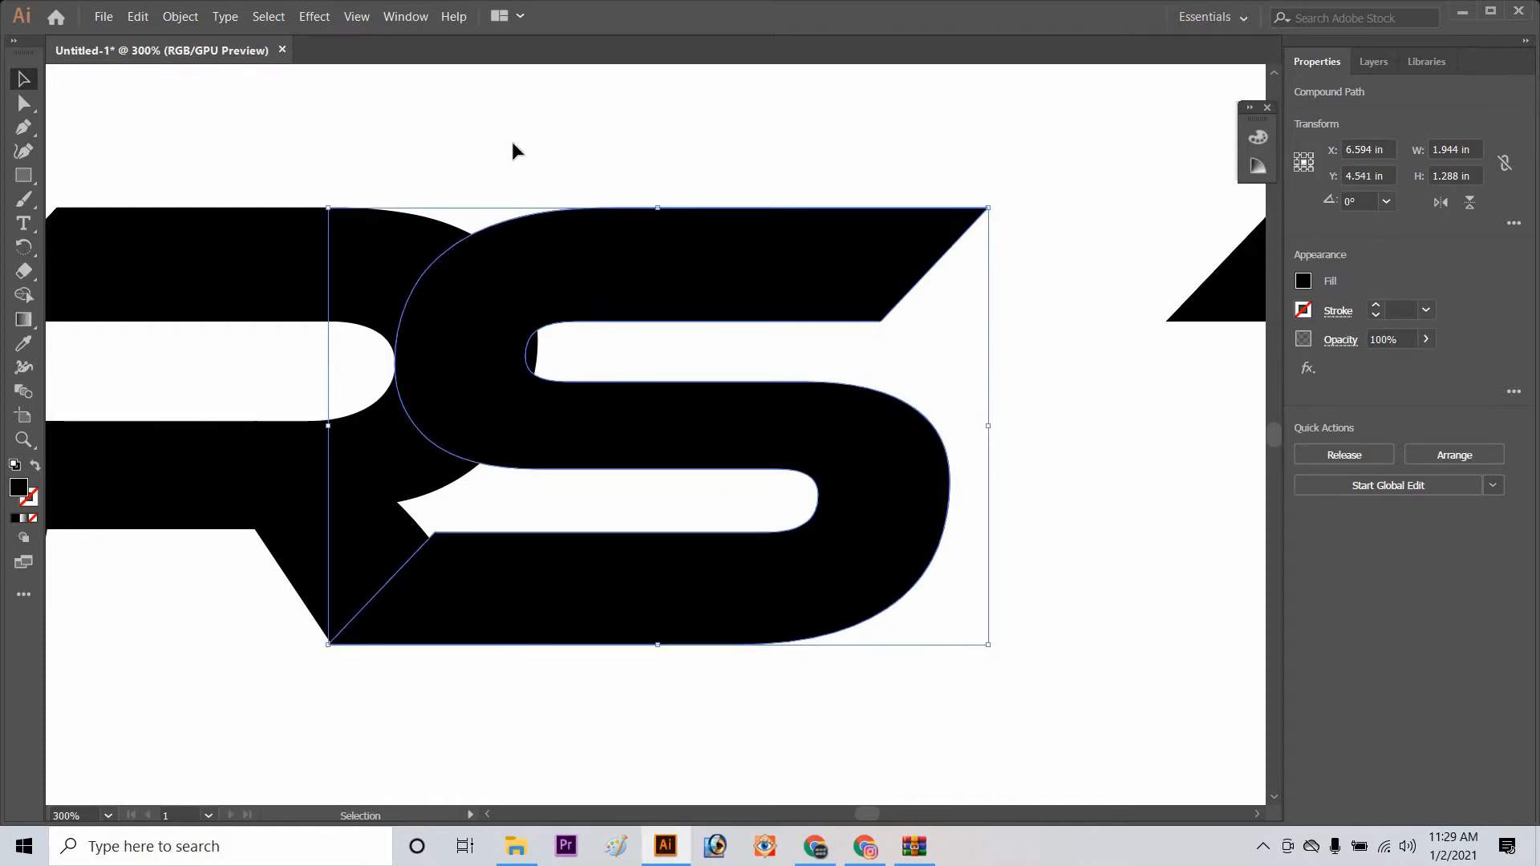
pyautogui.click(512, 150)
# - Move the T level toward the S so that its crossbar overlaps the end of the S's top bar
pyautogui.hotkey('ctrl', '-')
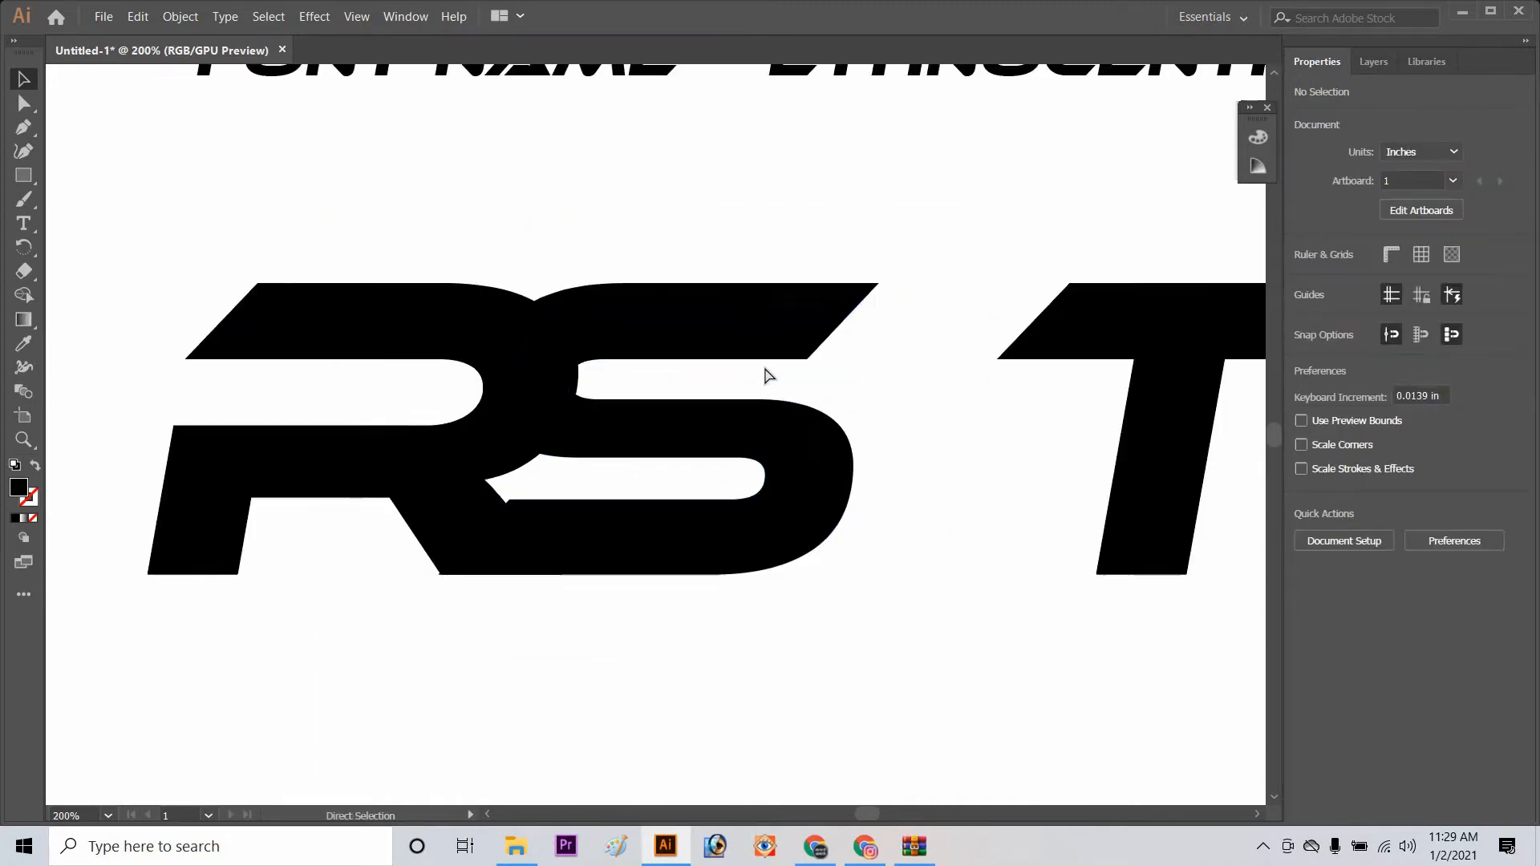
pyautogui.moveTo(1110, 329); pyautogui.dragTo(868, 322)
pyautogui.click(220, 231)
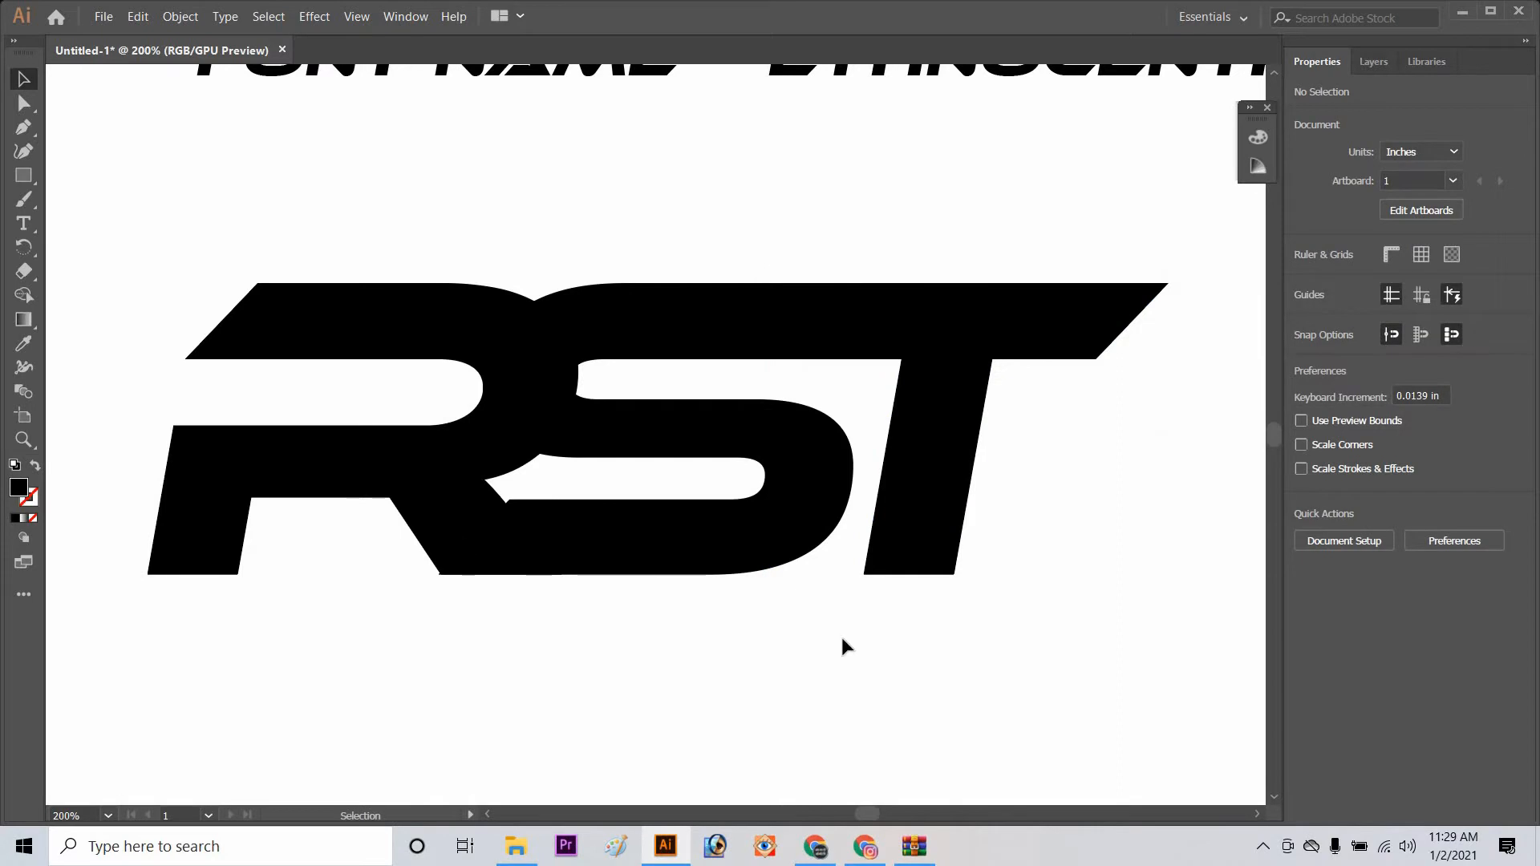
# - Offset the paths of all three letters by 0.1389 in with miter joins and a miter limit of 4
pyautogui.moveTo(168, 200); pyautogui.dragTo(1153, 624)
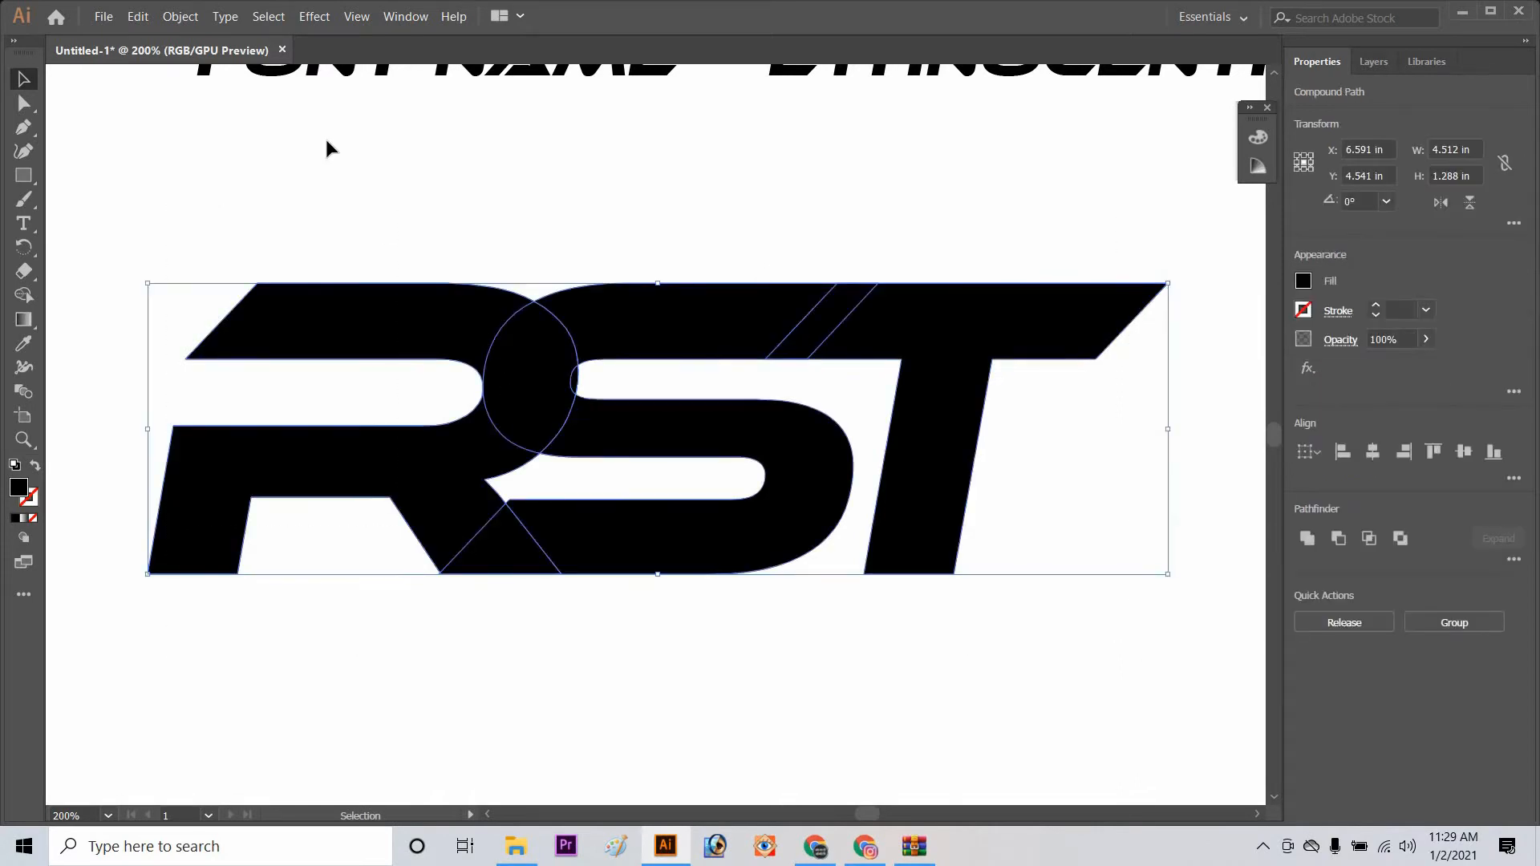
pyautogui.click(179, 16)
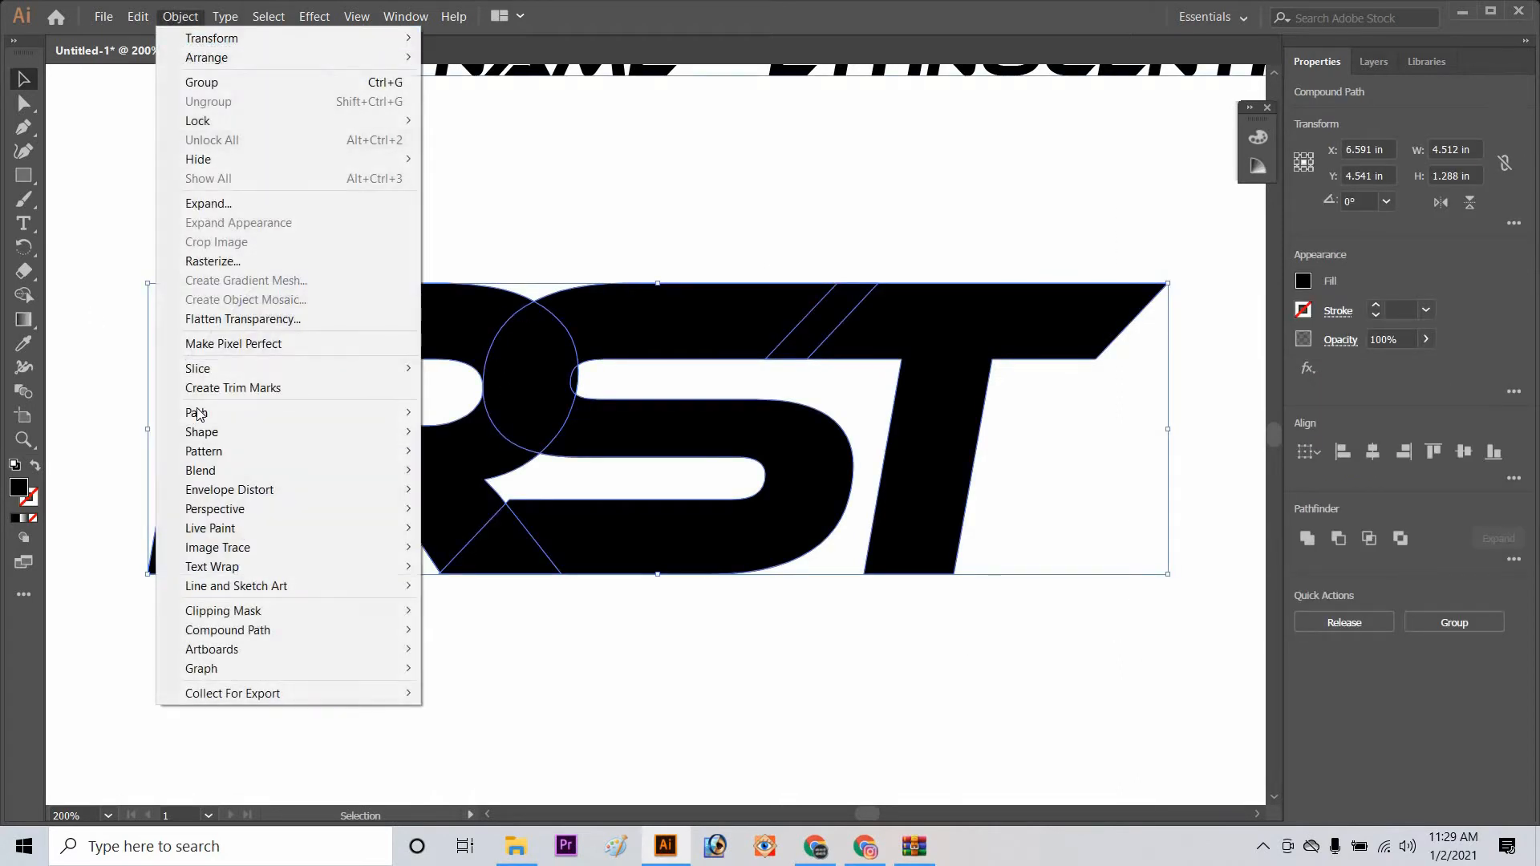
pyautogui.moveTo(198, 413)
pyautogui.click(514, 476)
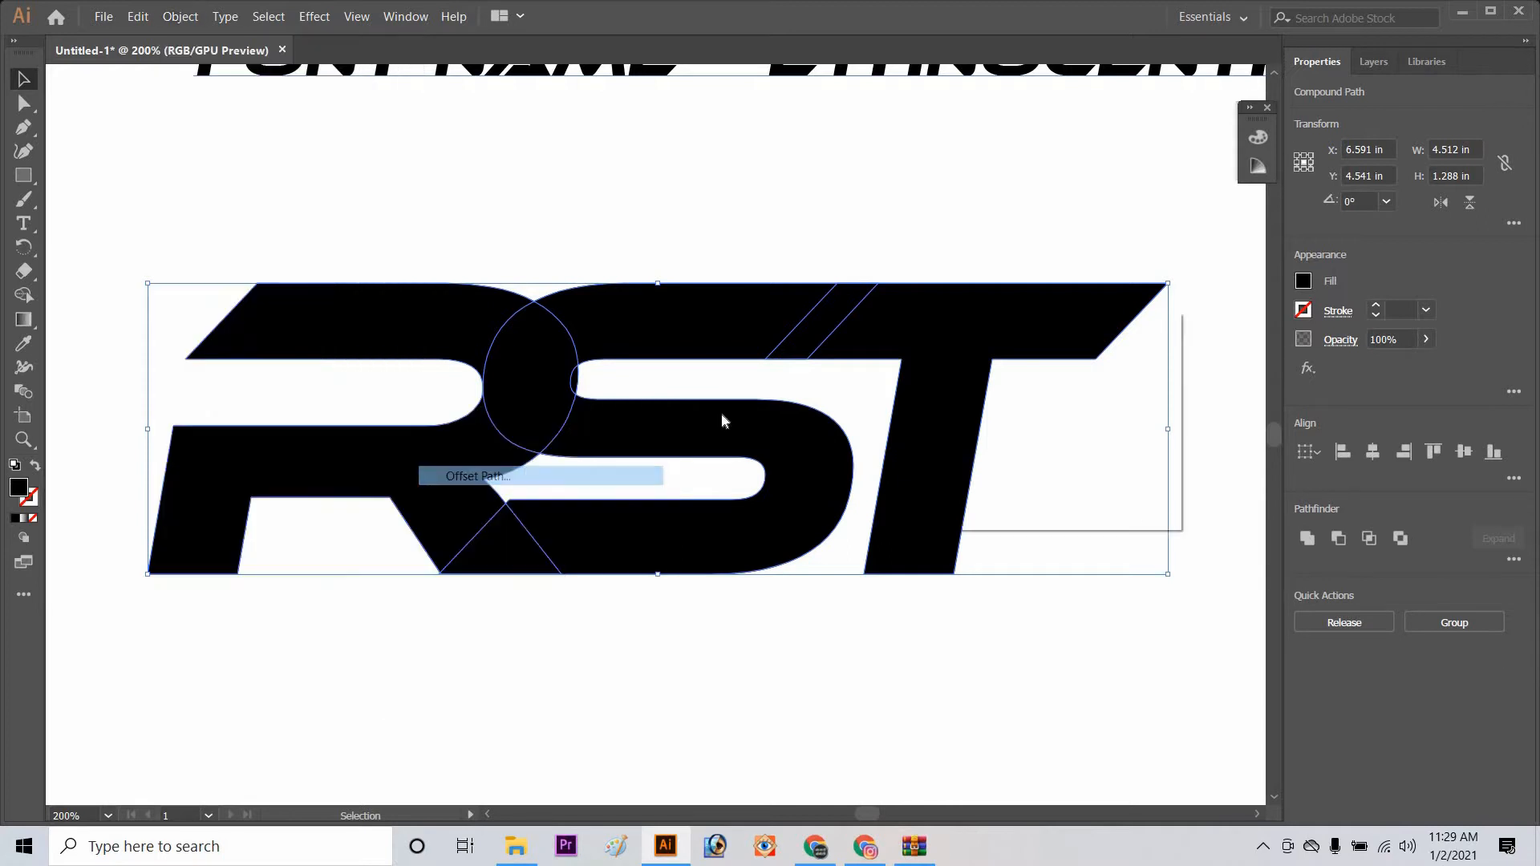
pyautogui.click(898, 480)
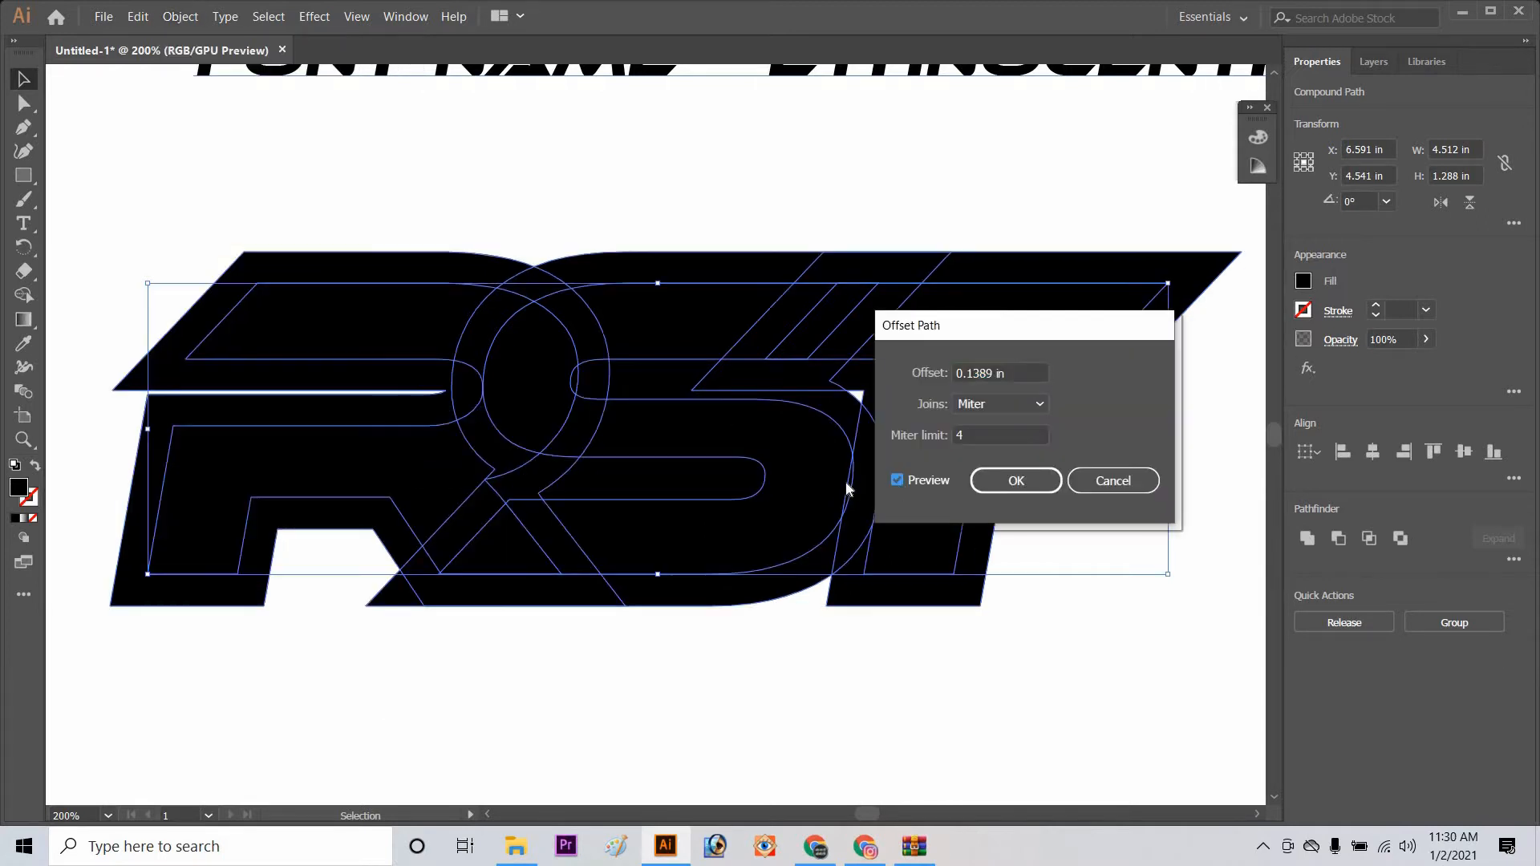
pyautogui.click(1012, 481)
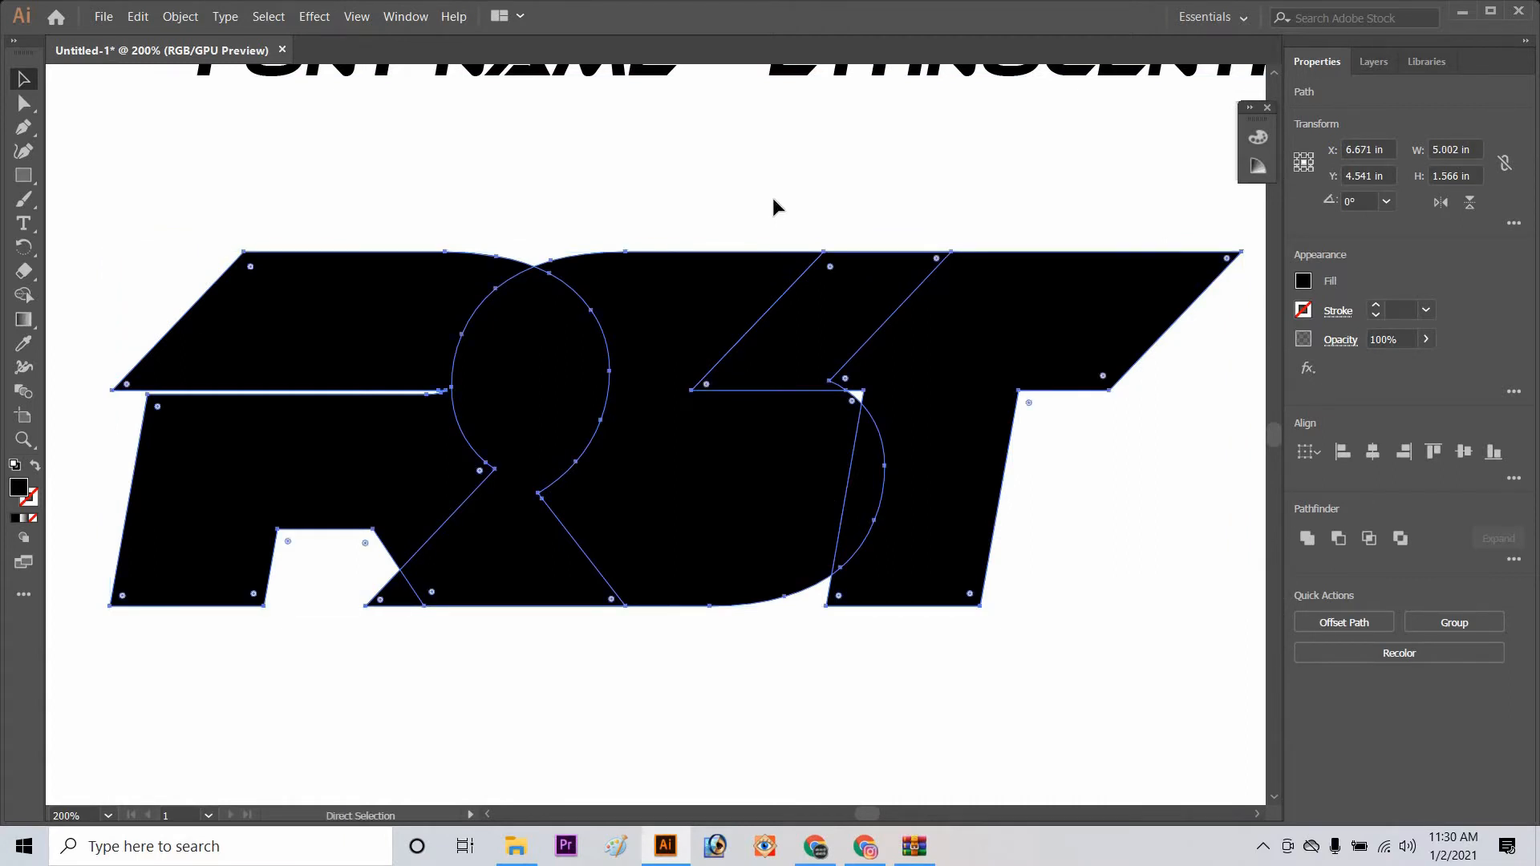
# - With the Shape Builder, delete the offset regions around the R, between its bowl and the S, and above the S's top bar
pyautogui.hotkey('ctrl', '-')
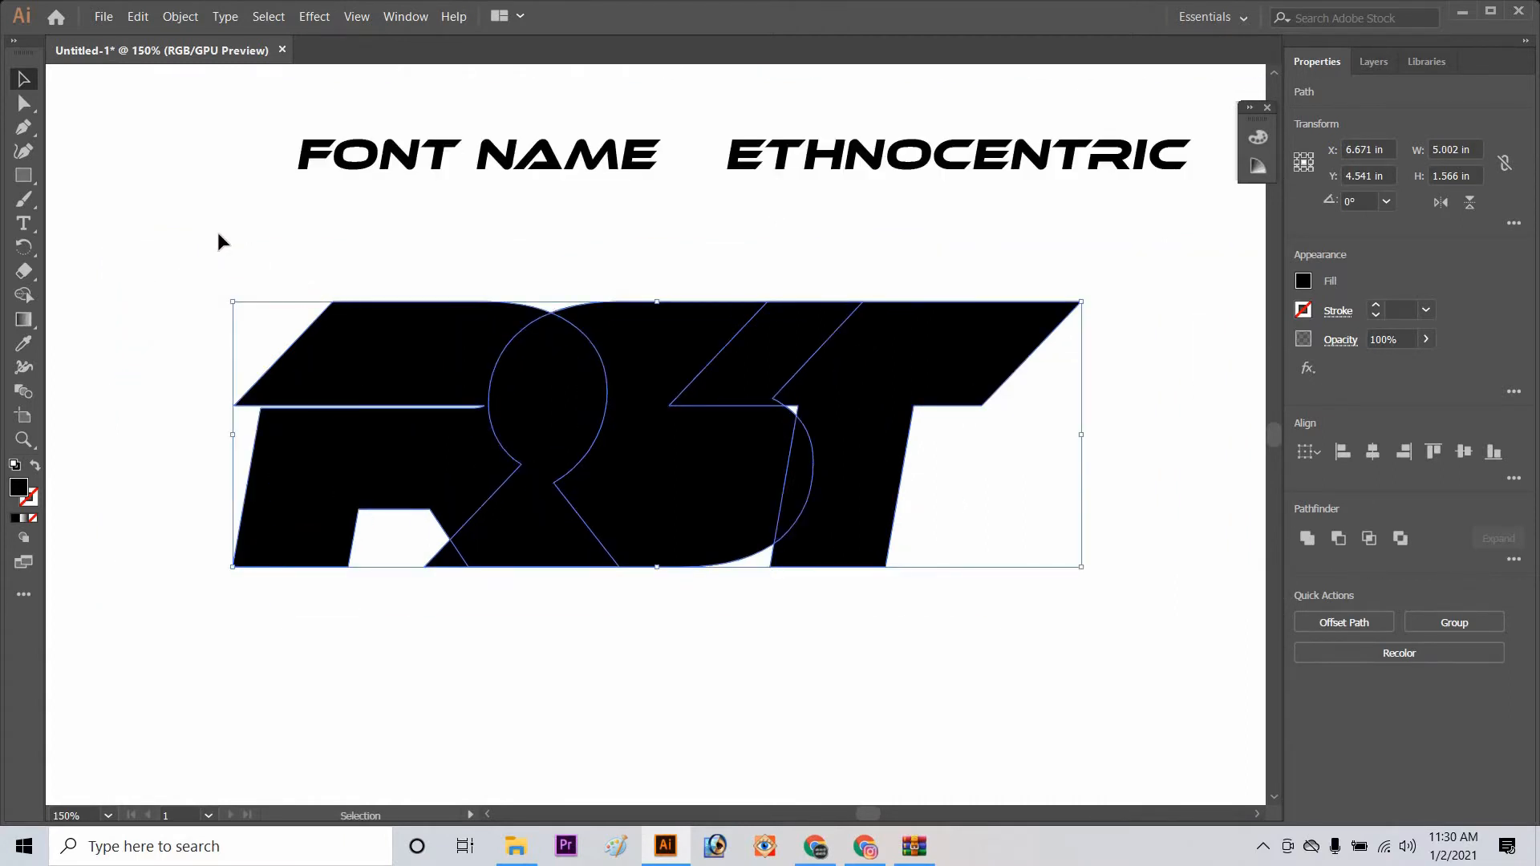
pyautogui.click(1169, 629)
pyautogui.moveTo(149, 214); pyautogui.dragTo(1075, 622)
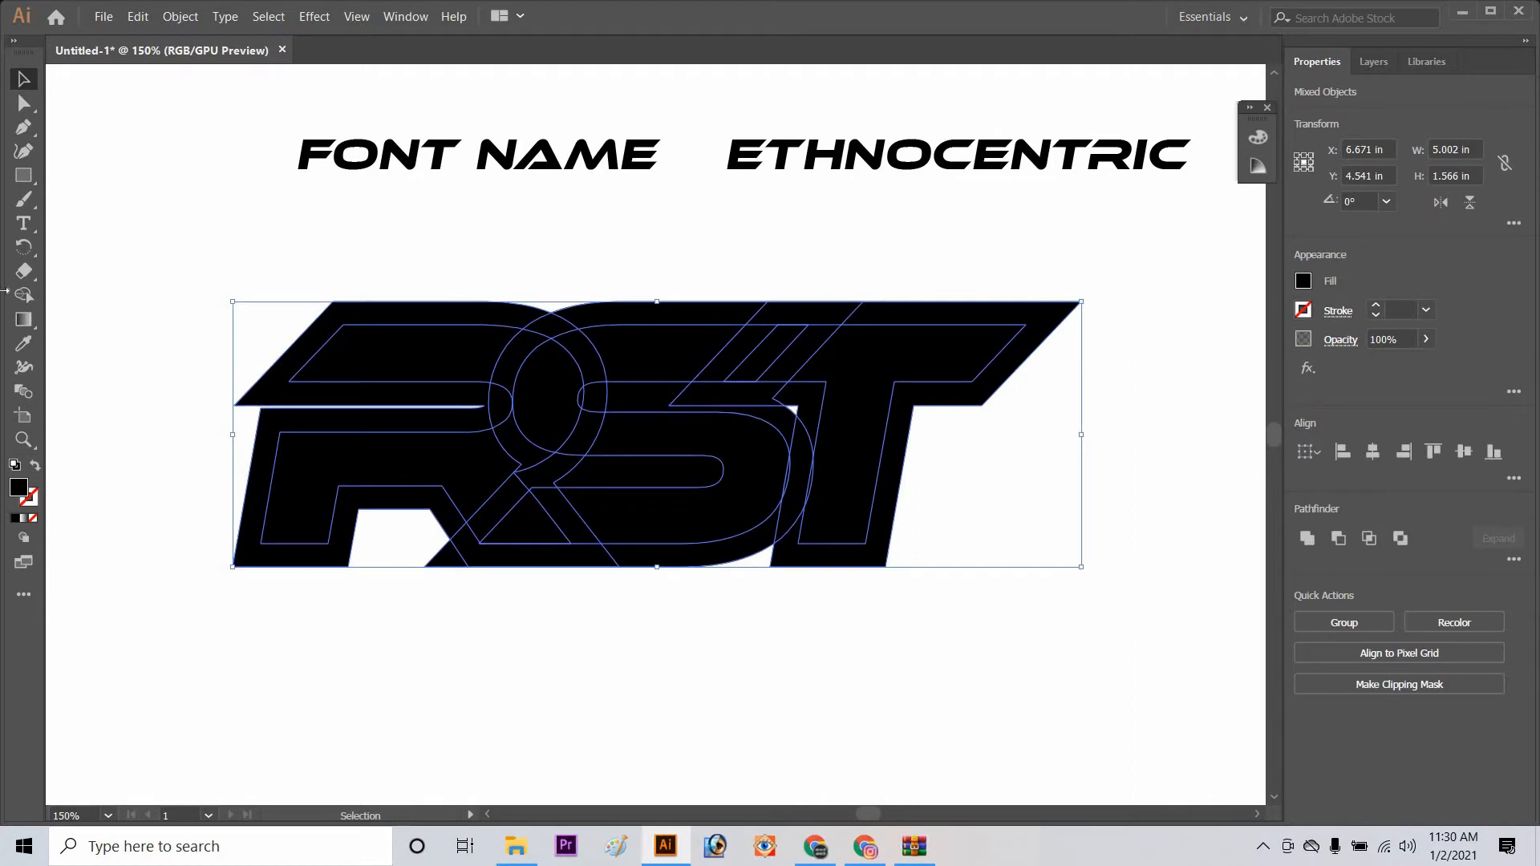
pyautogui.click(23, 296)
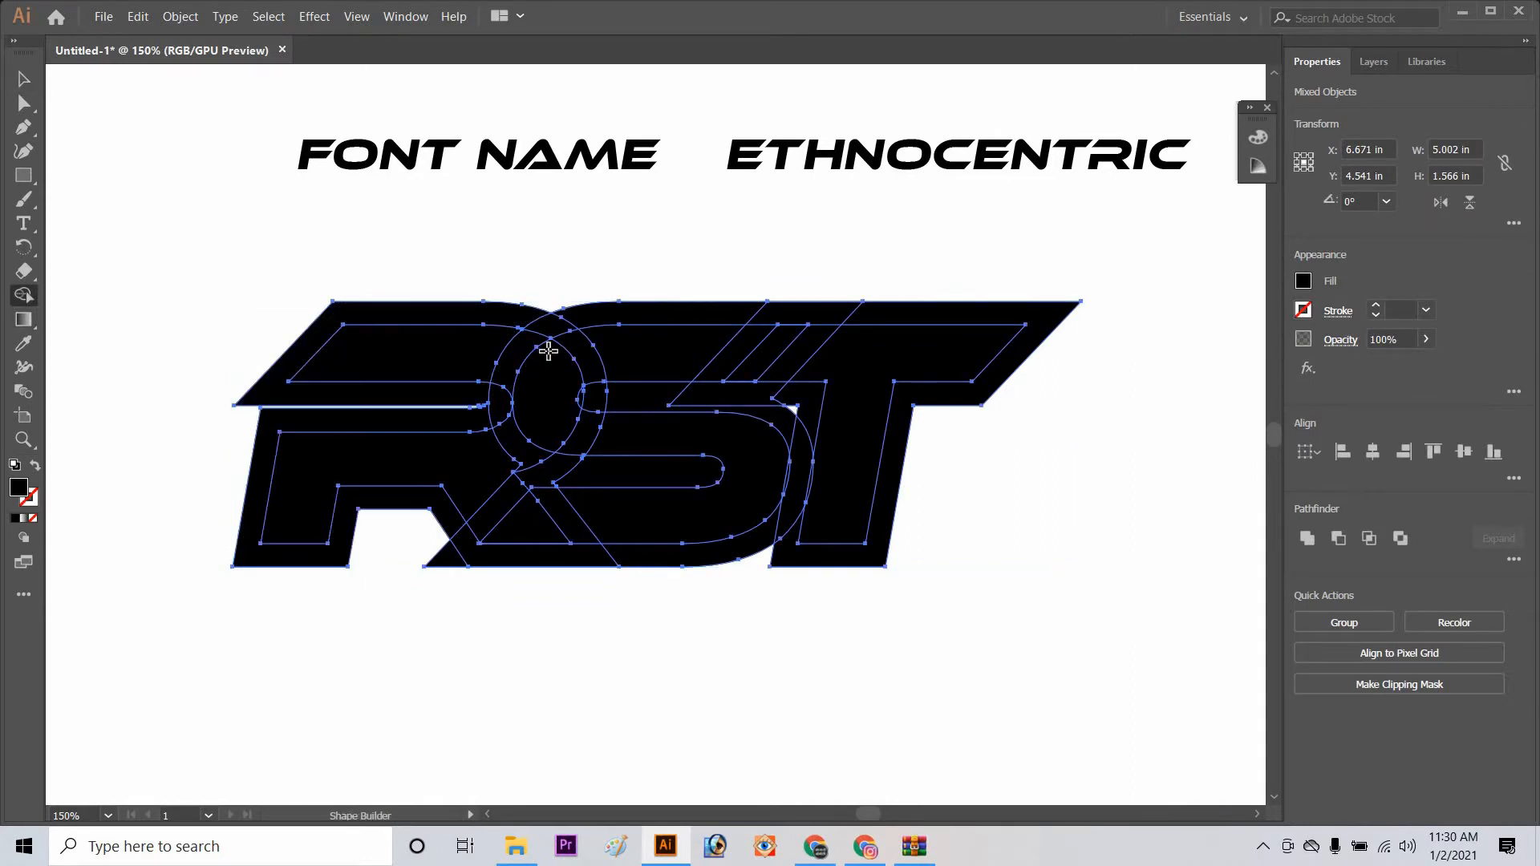
pyautogui.keyDown('alt'); pyautogui.click(518, 317); pyautogui.keyUp('alt')
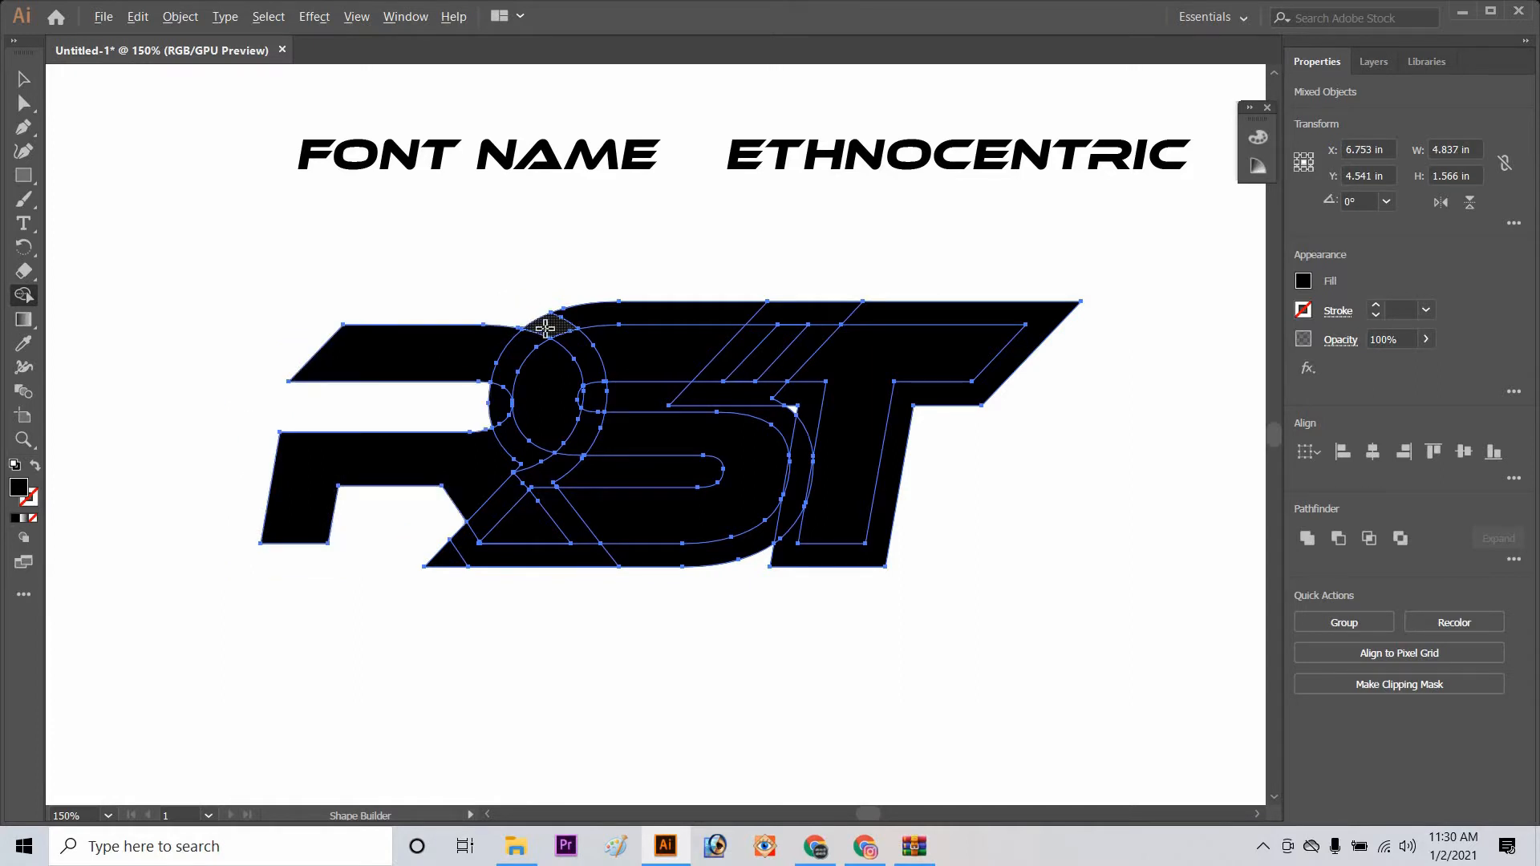
pyautogui.keyDown('alt'); pyautogui.click(546, 327); pyautogui.keyUp('alt')
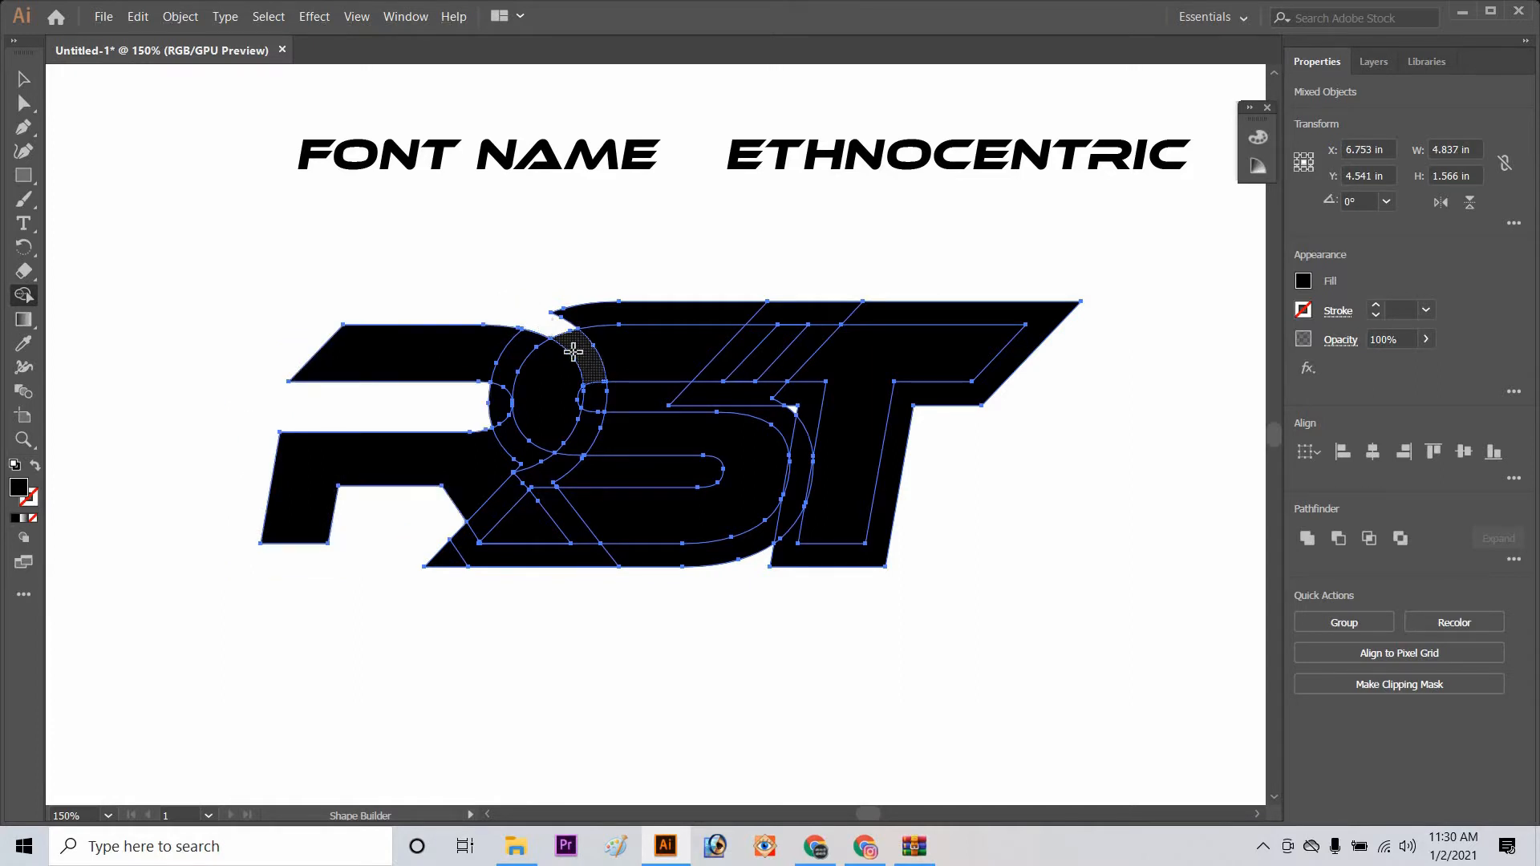
pyautogui.keyDown('alt'); pyautogui.click(575, 351); pyautogui.keyUp('alt')
pyautogui.keyDown('alt'); pyautogui.click(643, 320); pyautogui.keyUp('alt')
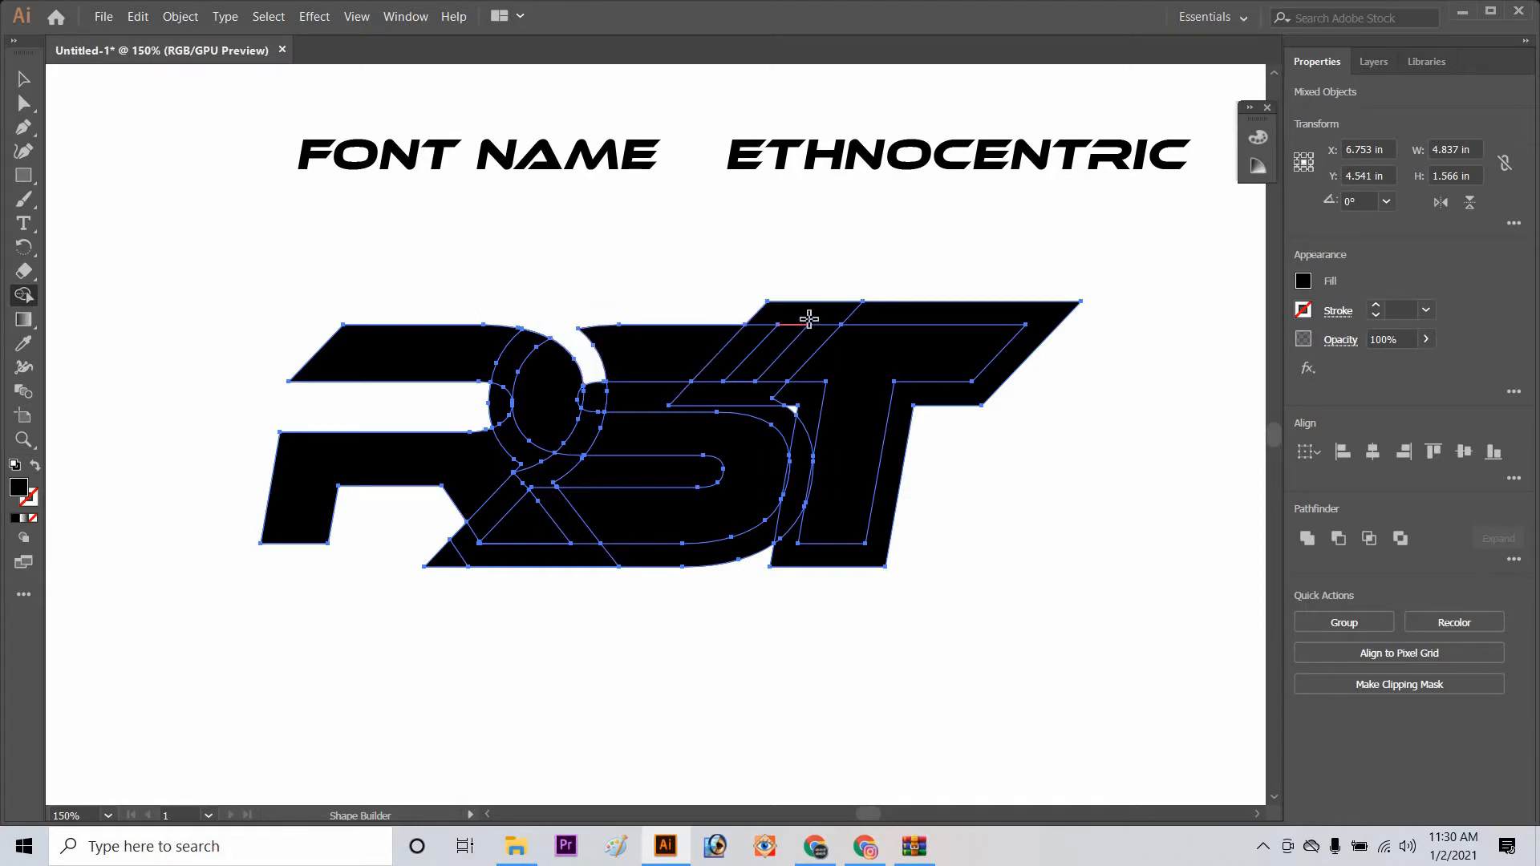
# - Delete the offset regions around the T, the diagonal gap between S and T, and the regions beneath the S's top bar
pyautogui.keyDown('alt'); pyautogui.click(809, 319); pyautogui.keyUp('alt')
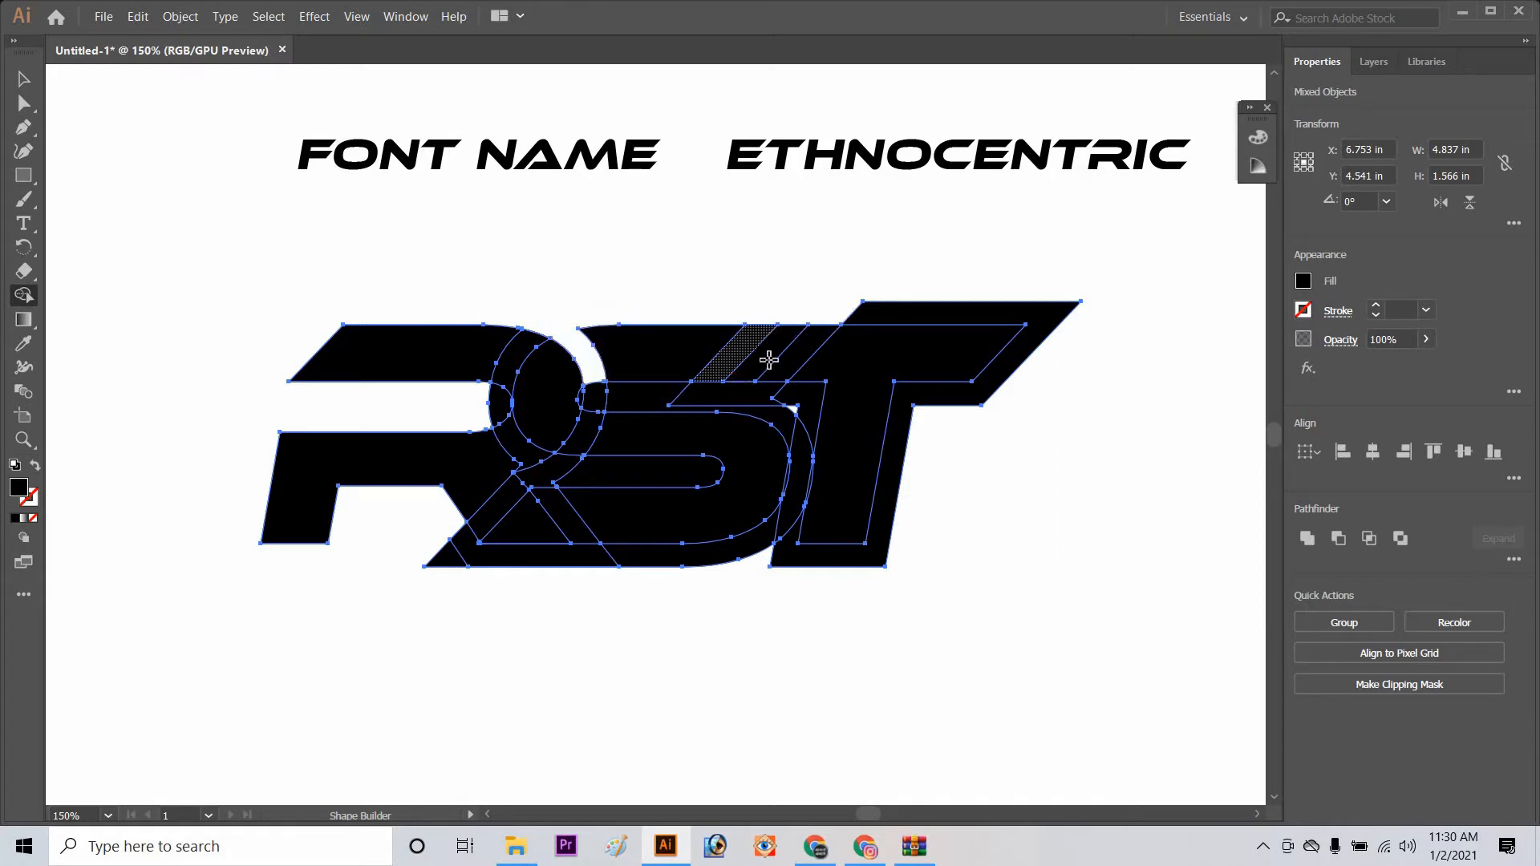
pyautogui.keyDown('alt'); pyautogui.click(773, 351); pyautogui.keyUp('alt')
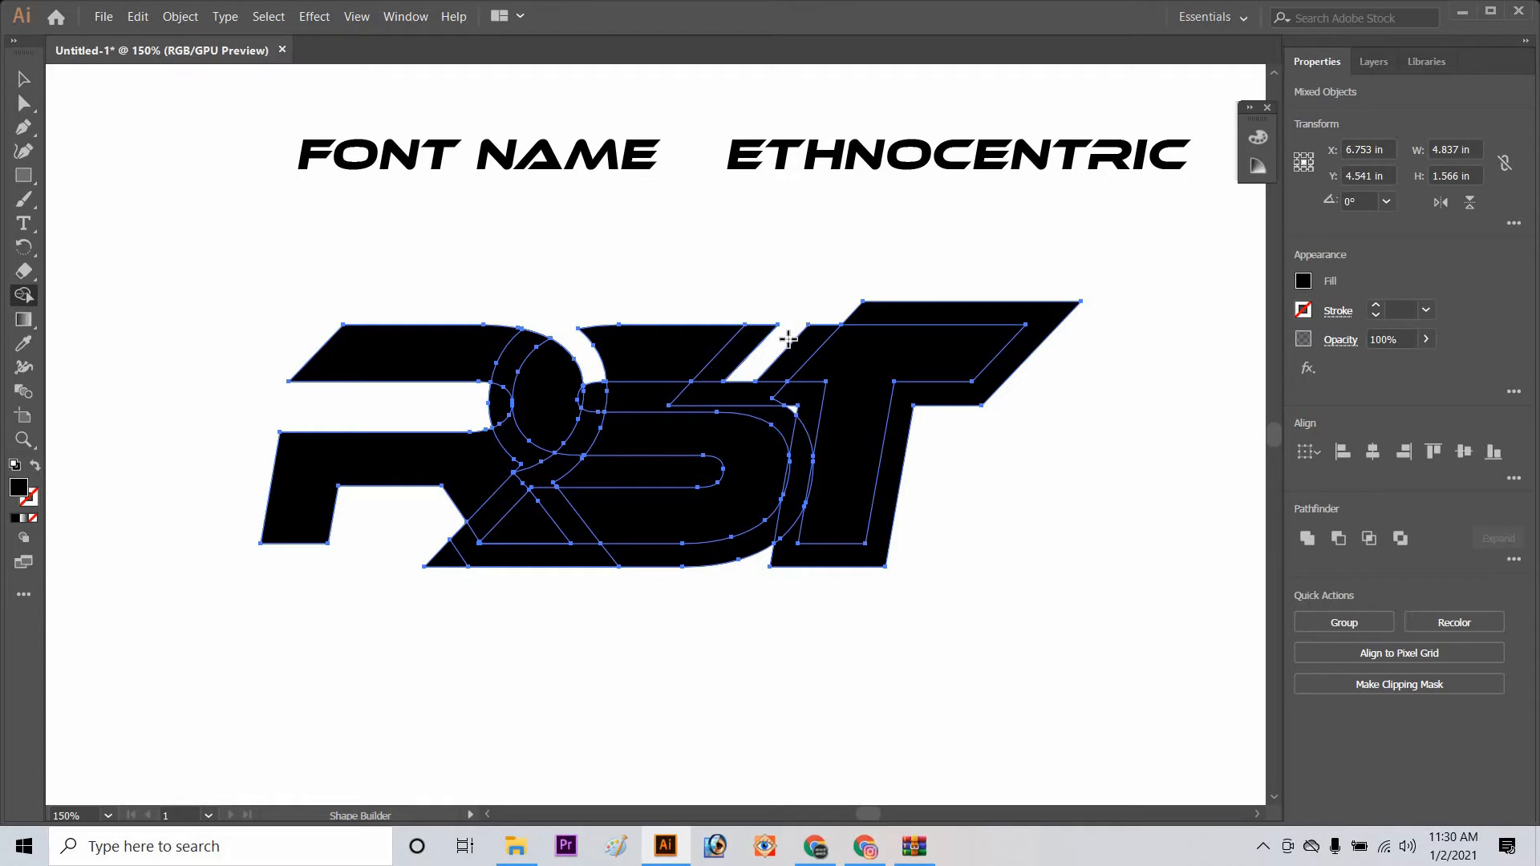
pyautogui.keyDown('alt'); pyautogui.click(1014, 318); pyautogui.keyUp('alt')
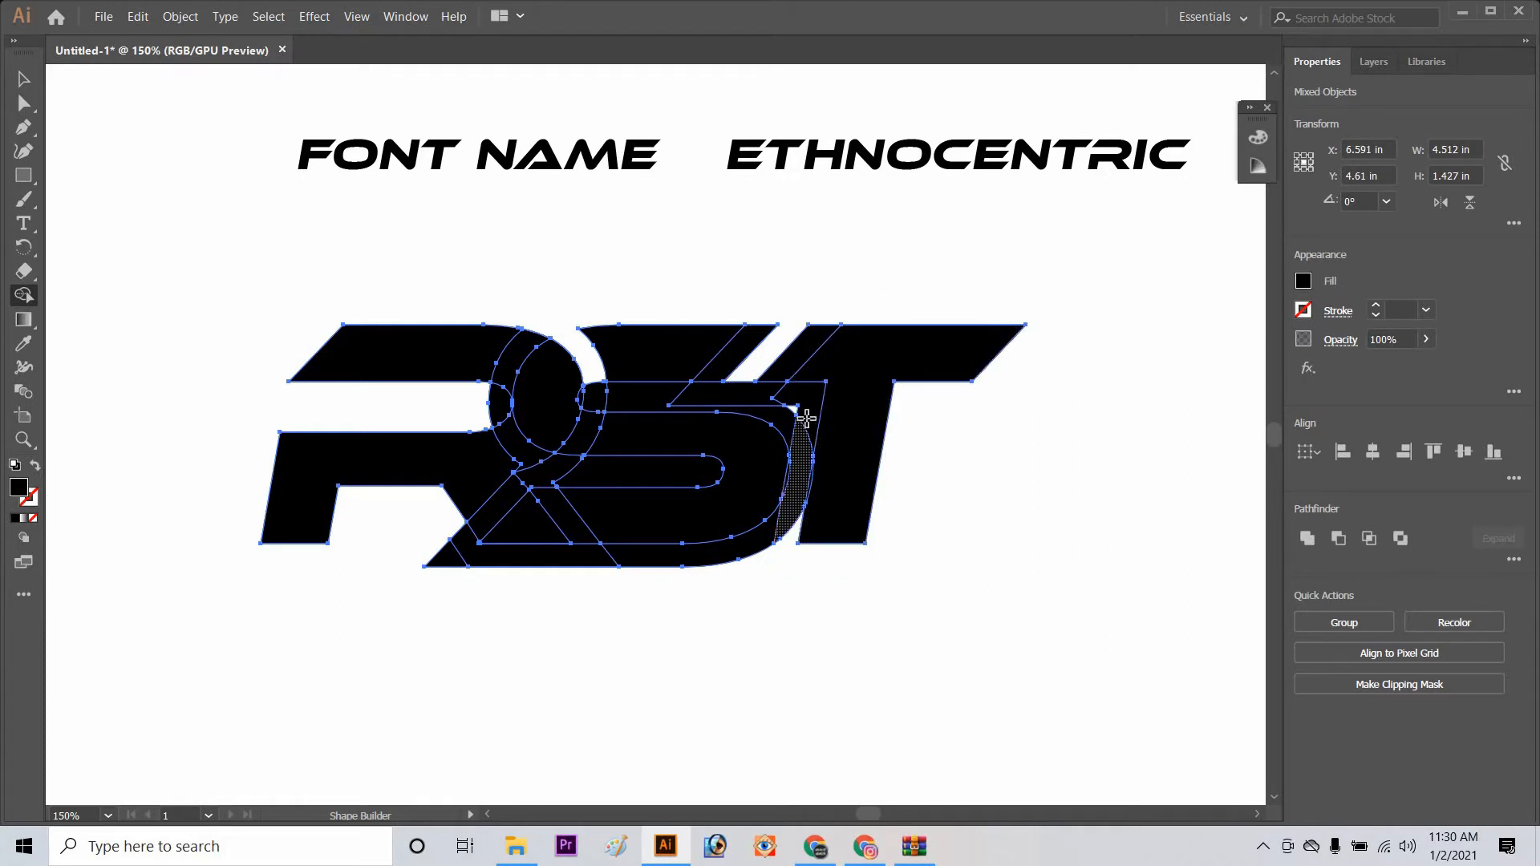
pyautogui.keyDown('alt'); pyautogui.click(689, 398); pyautogui.keyUp('alt')
pyautogui.keyDown('alt'); pyautogui.click(587, 399); pyautogui.keyUp('alt')
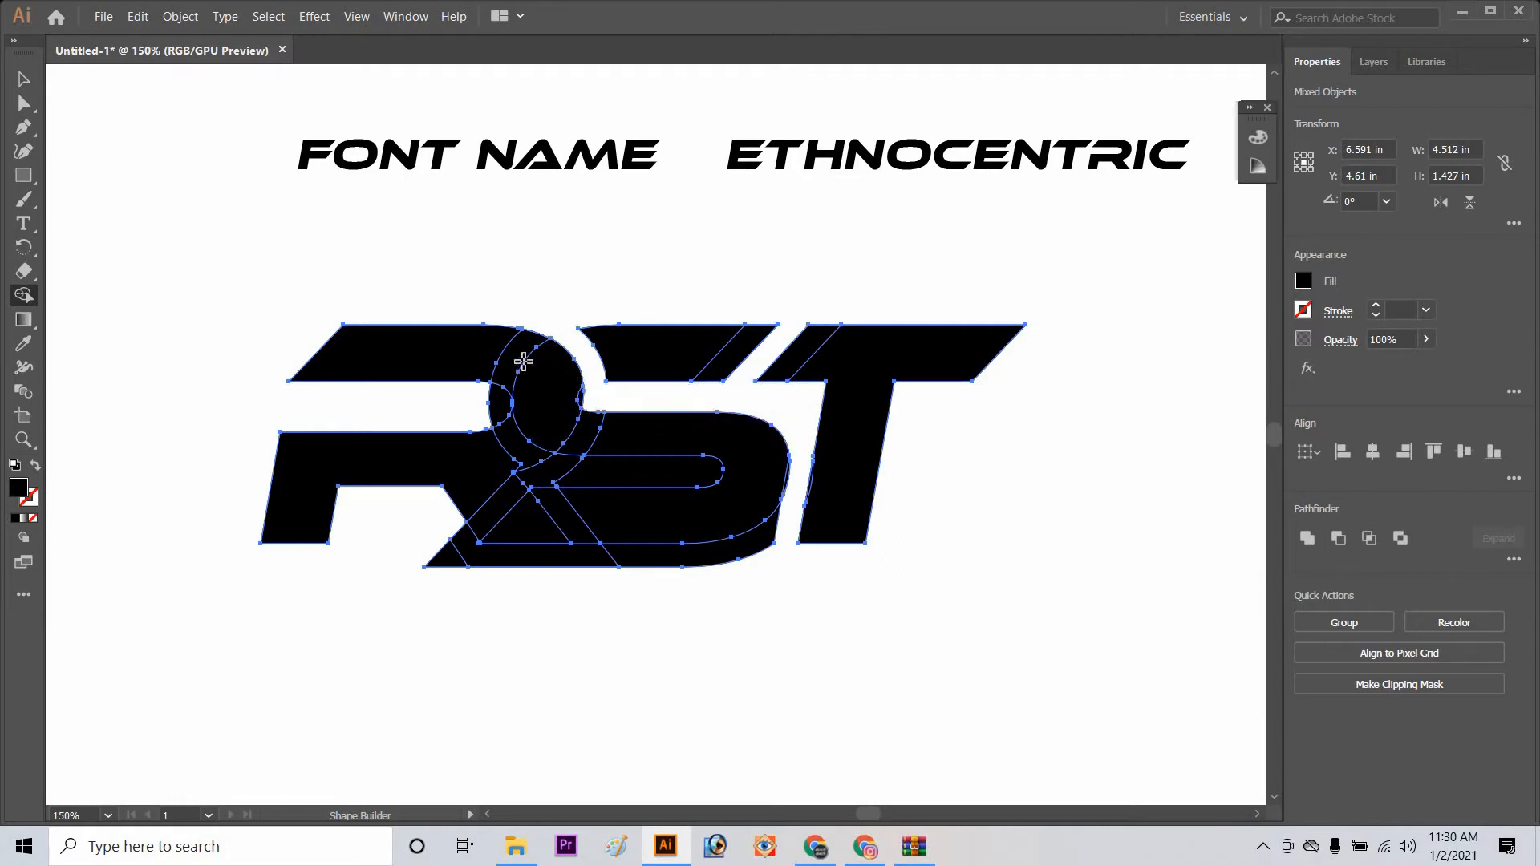
# - Delete the offset regions in the R's opening, between the R's bowl and leg, and inside the S's lower opening
pyautogui.keyDown('alt'); pyautogui.click(503, 401); pyautogui.keyUp('alt')
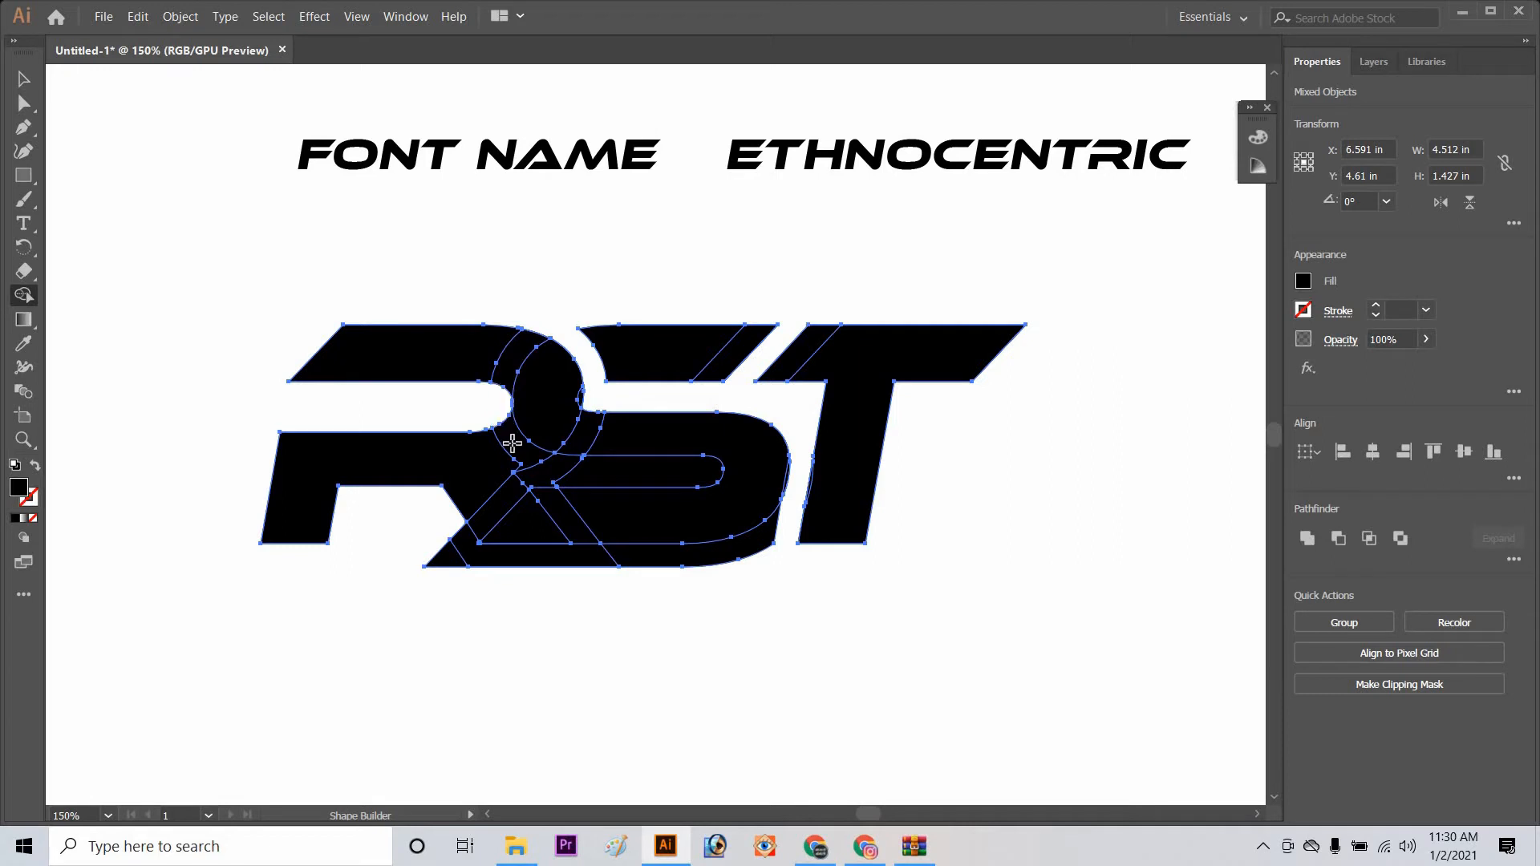
pyautogui.keyDown('alt'); pyautogui.click(580, 474); pyautogui.keyUp('alt')
pyautogui.keyDown('alt'); pyautogui.click(585, 470); pyautogui.keyUp('alt')
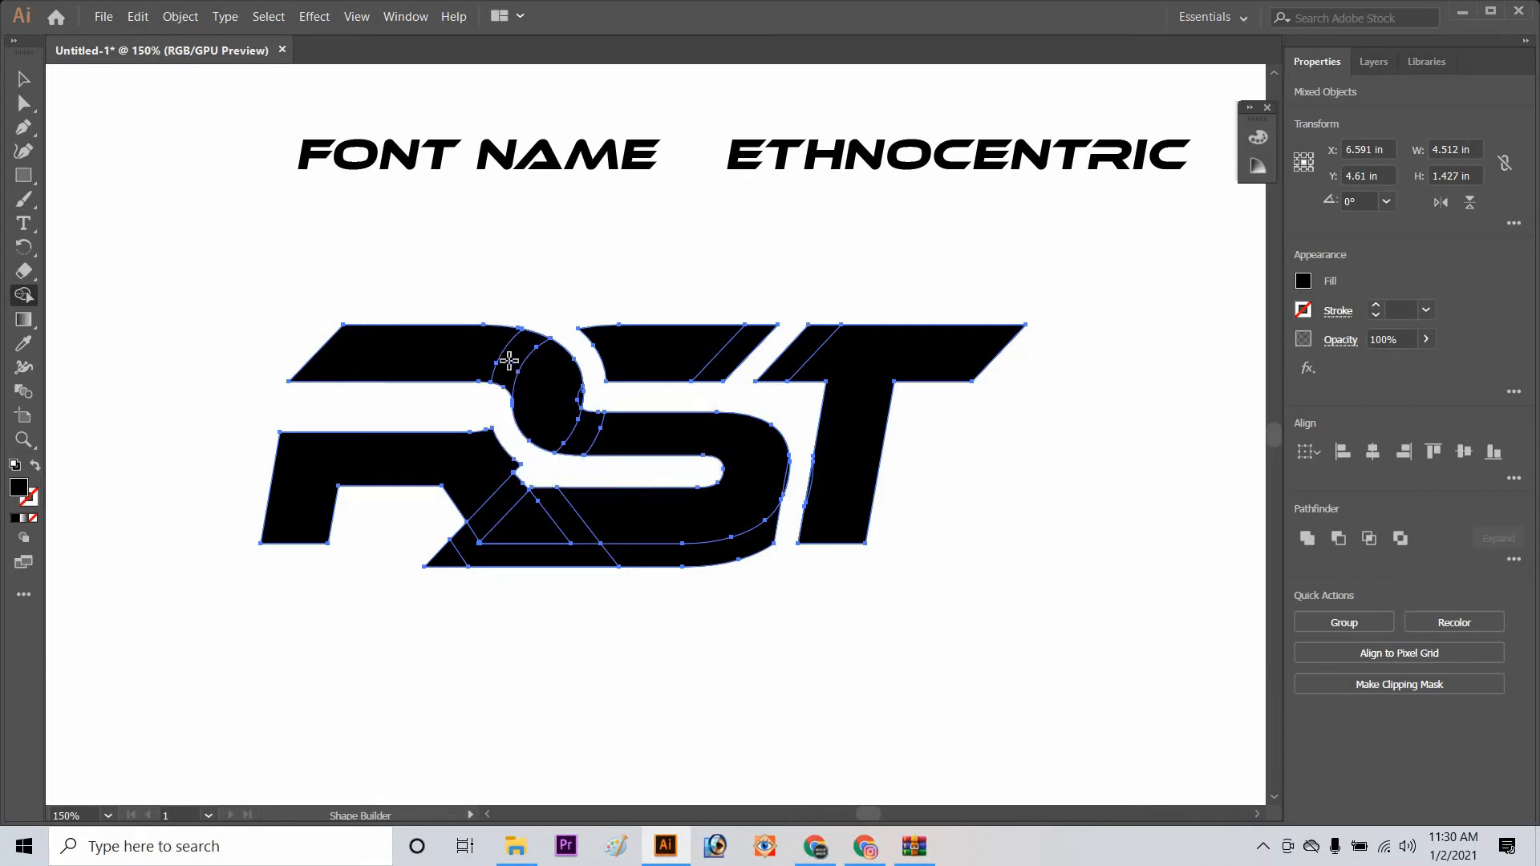
# - Delete the offset regions between the R's leg and the S, beneath the S's base, and the leftover triangle below the R's leg
pyautogui.keyDown('alt'); pyautogui.click(565, 509); pyautogui.keyUp('alt')
pyautogui.keyDown('alt'); pyautogui.click(580, 555); pyautogui.keyUp('alt')
pyautogui.keyDown('alt'); pyautogui.click(666, 558); pyautogui.keyUp('alt')
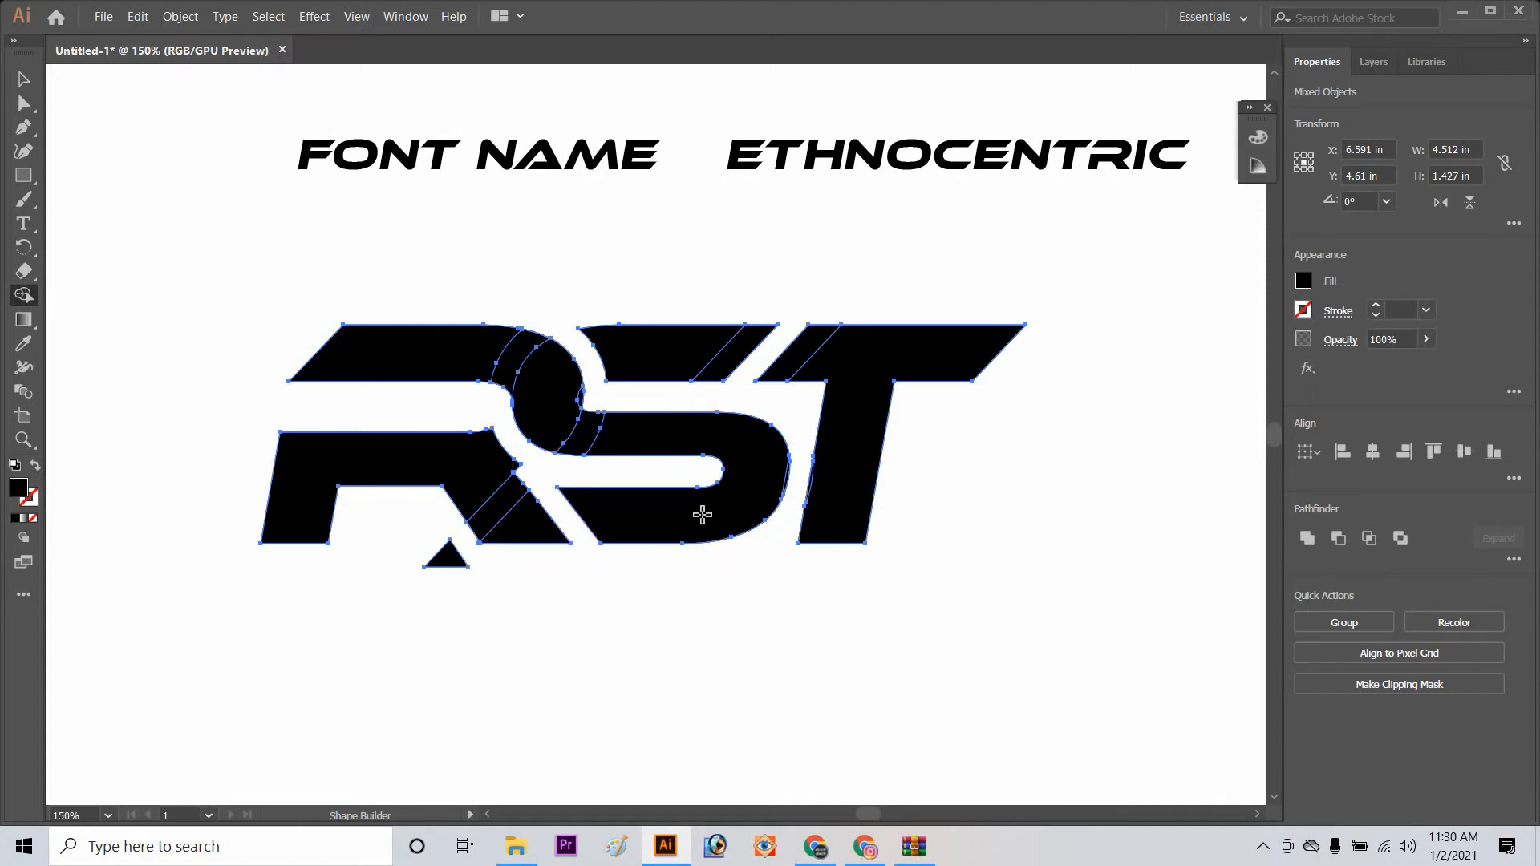
pyautogui.keyDown('alt'); pyautogui.click(446, 555); pyautogui.keyUp('alt')
# - Try deleting the thin slivers along the S's outer curve and the T's stem, and undo both deletions
pyautogui.hotkey('ctrl', '+')
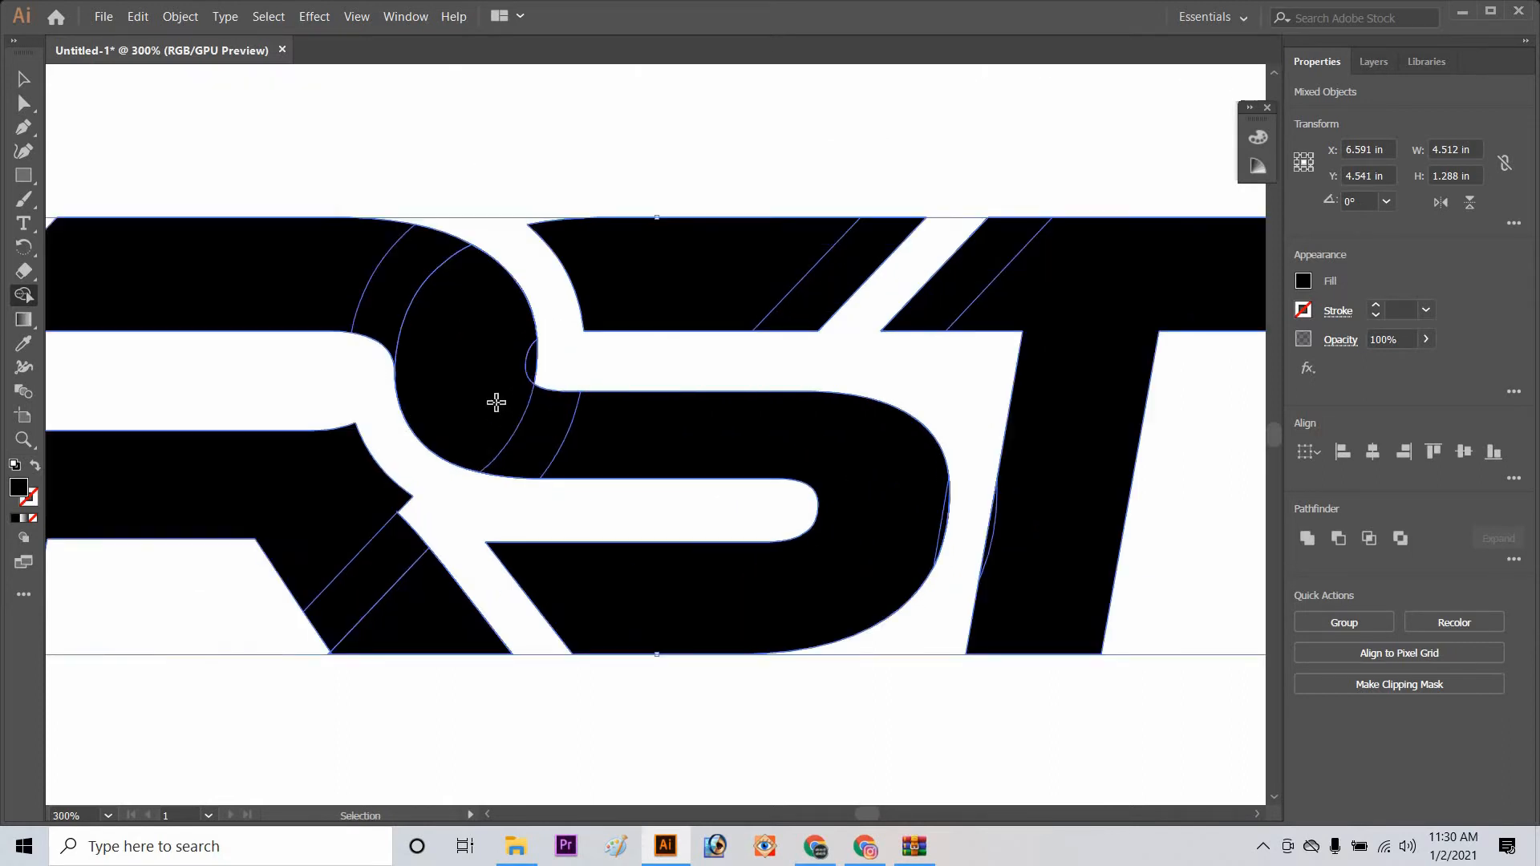
pyautogui.hotkey('ctrl', '+')
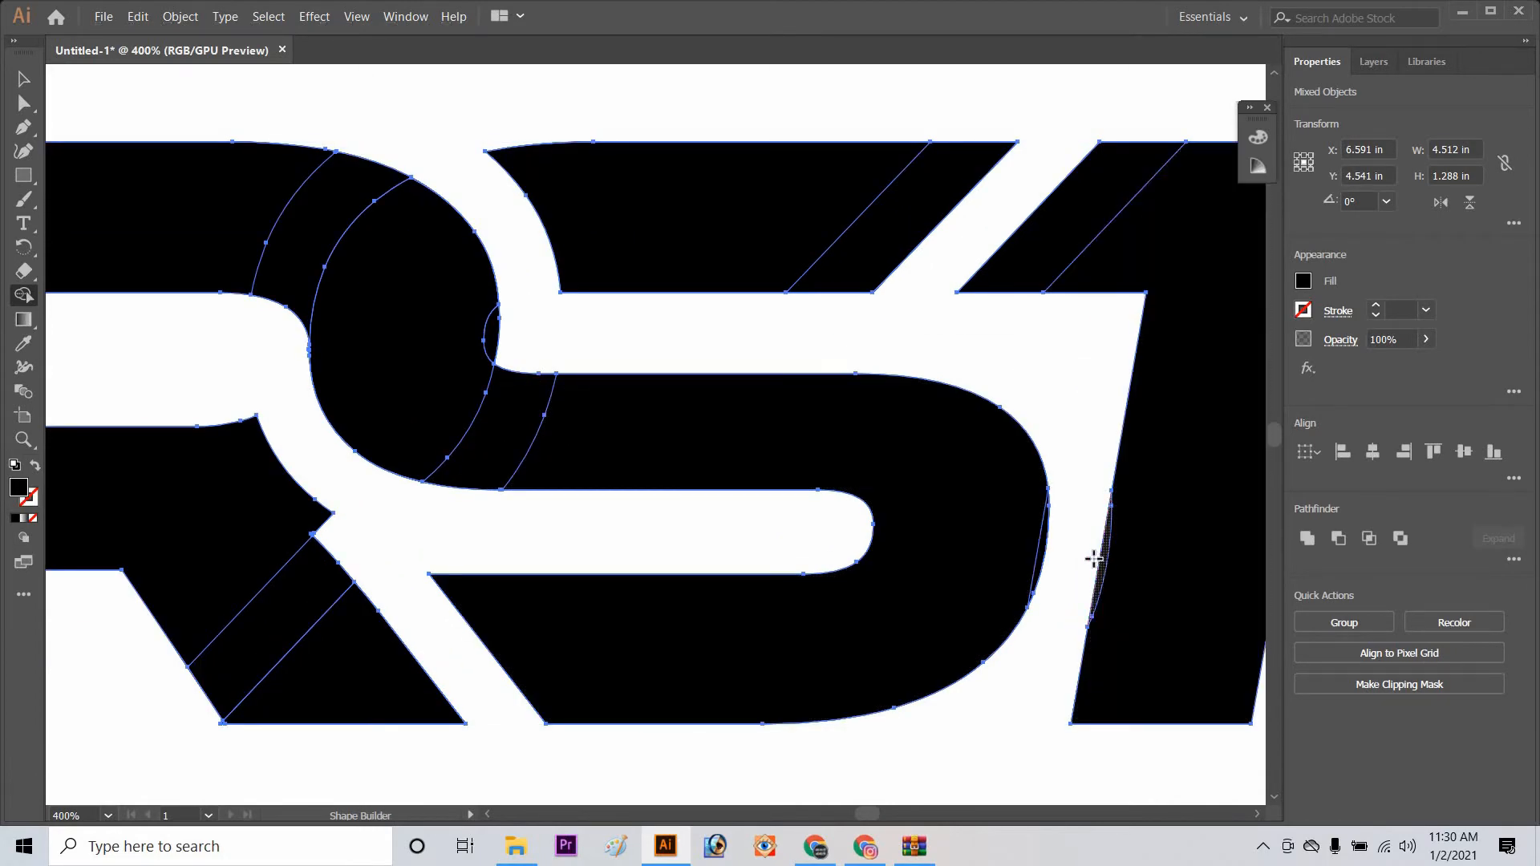
pyautogui.keyDown('alt'); pyautogui.click(1095, 557); pyautogui.keyUp('alt')
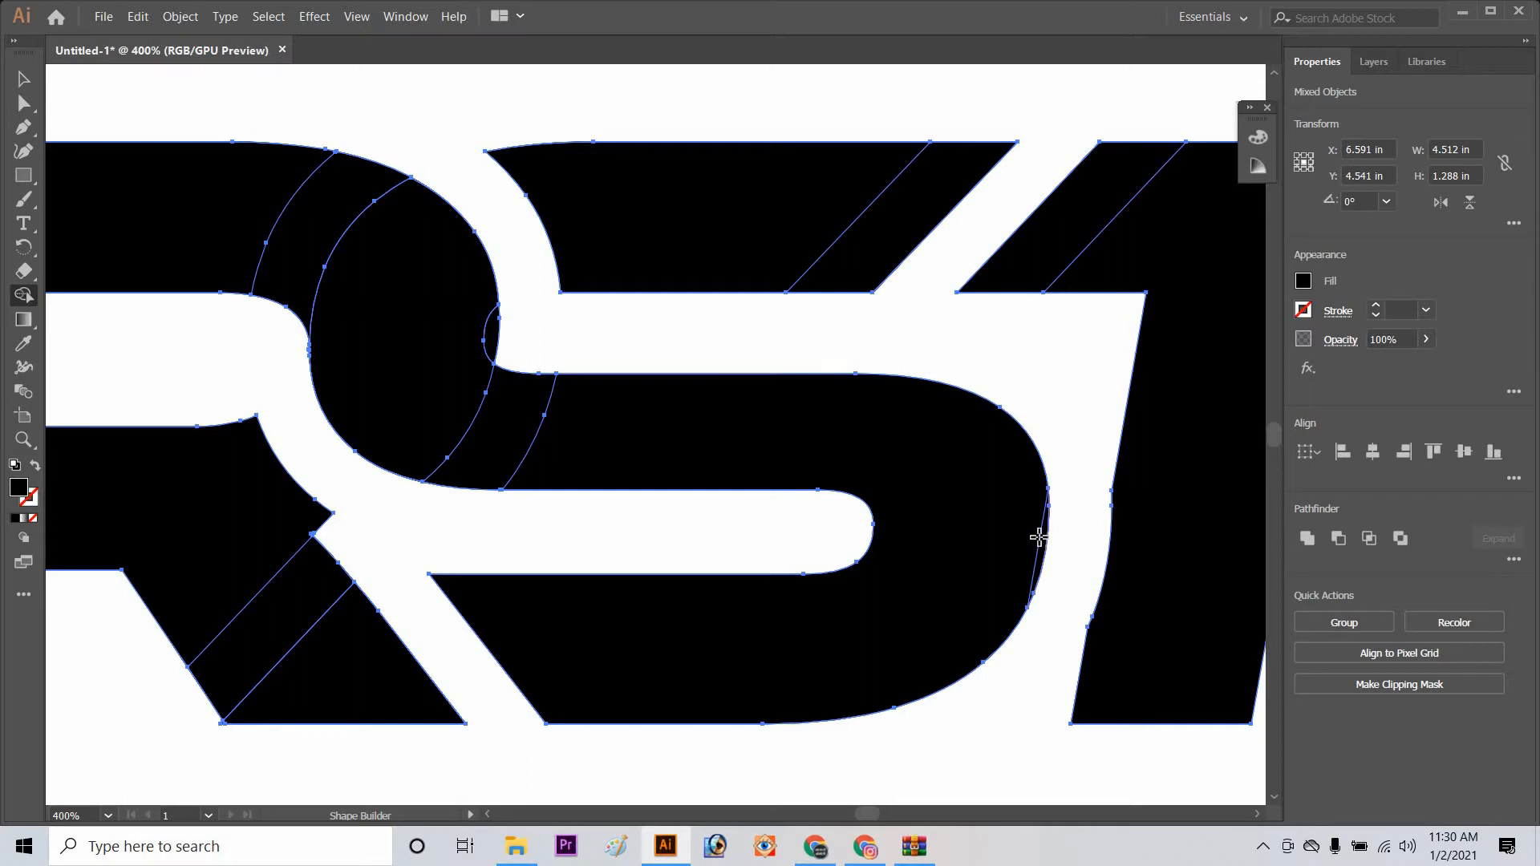
pyautogui.keyDown('alt'); pyautogui.click(1081, 488); pyautogui.keyUp('alt')
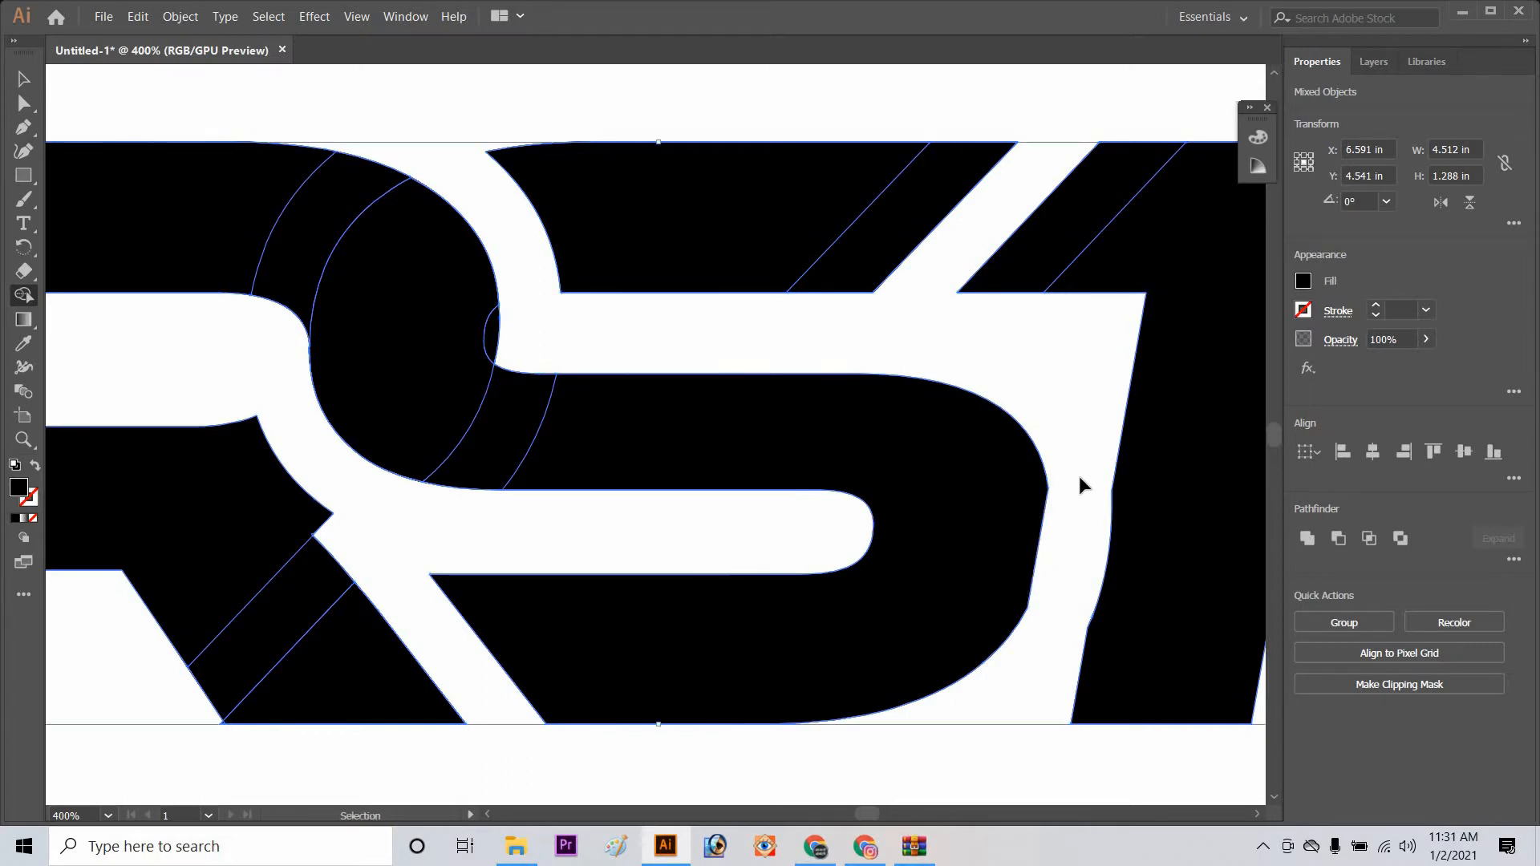
pyautogui.hotkey('ctrl', 'z')
pyautogui.hotkey('ctrl', 'z')
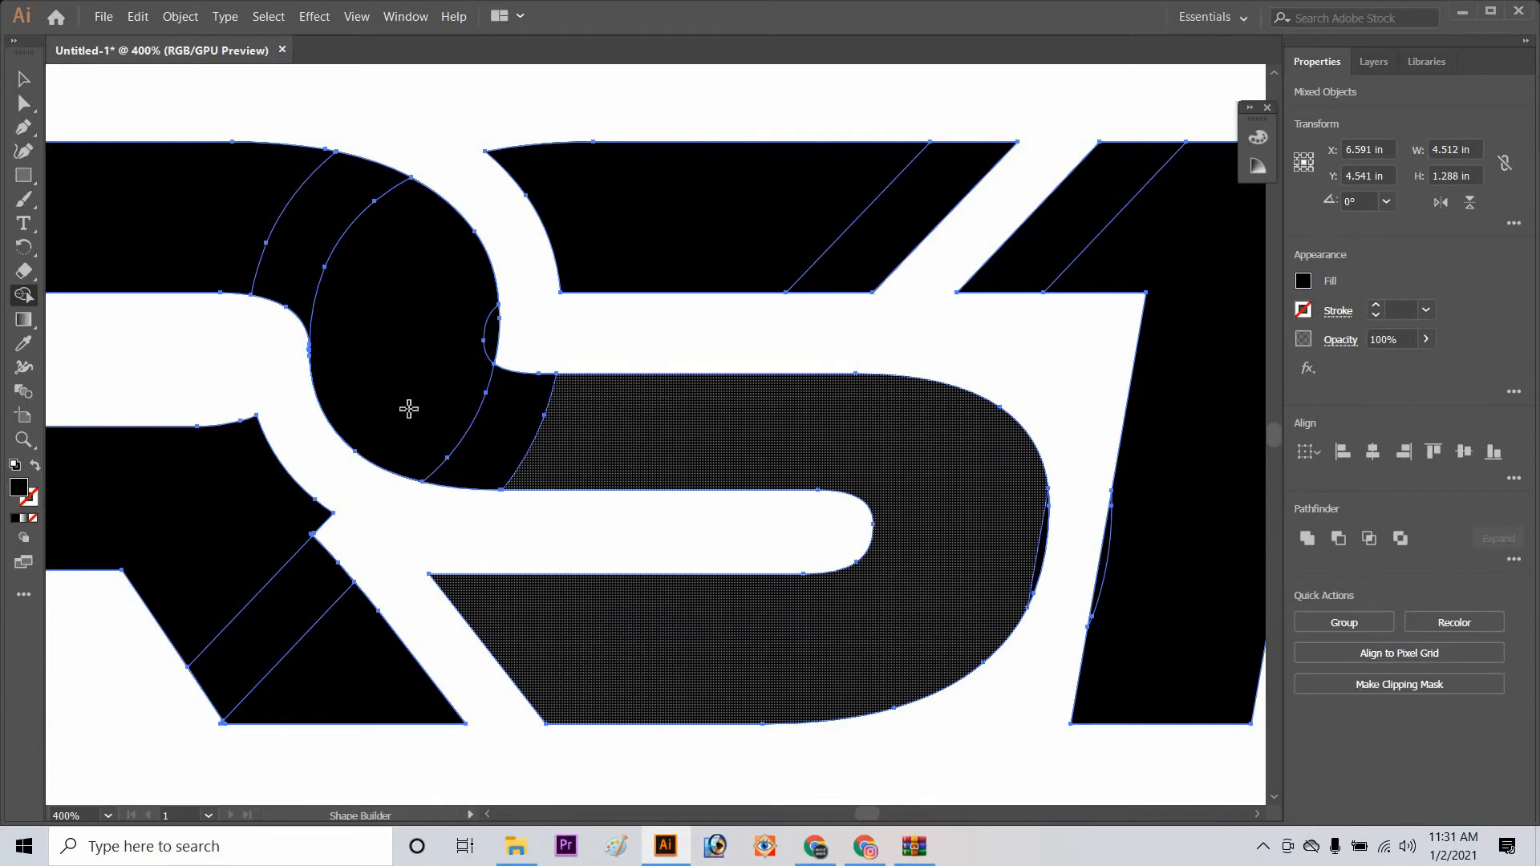
# - Delete the small curved region where the R's bowl meets the inner corner of the S
pyautogui.keyDown('alt'); pyautogui.click(489, 339); pyautogui.keyUp('alt')
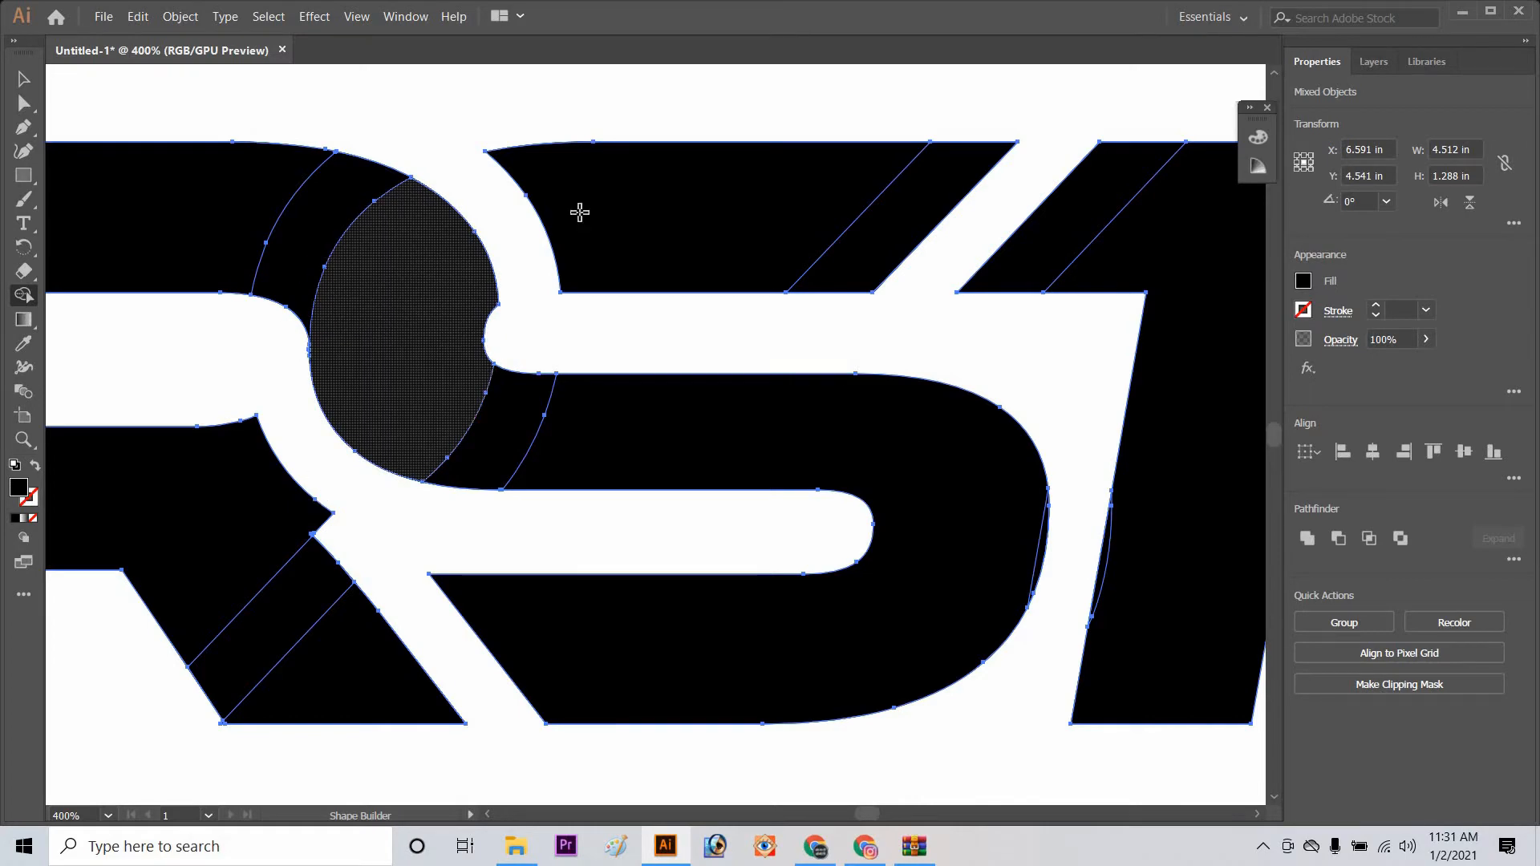
pyautogui.hotkey('ctrl', '-')
pyautogui.hotkey('ctrl', '-')
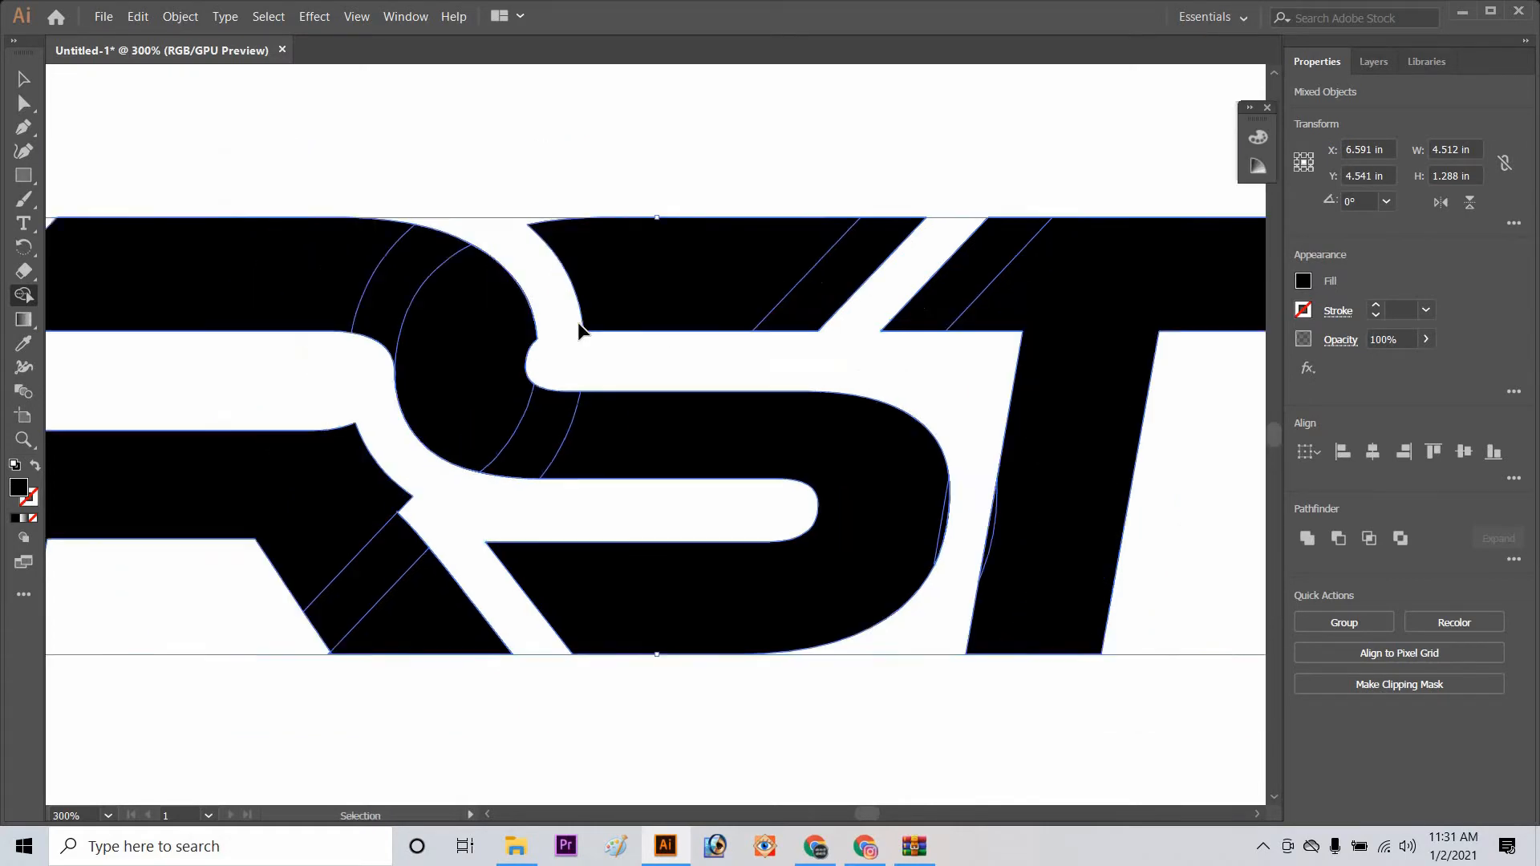
pyautogui.hotkey('ctrl', '-')
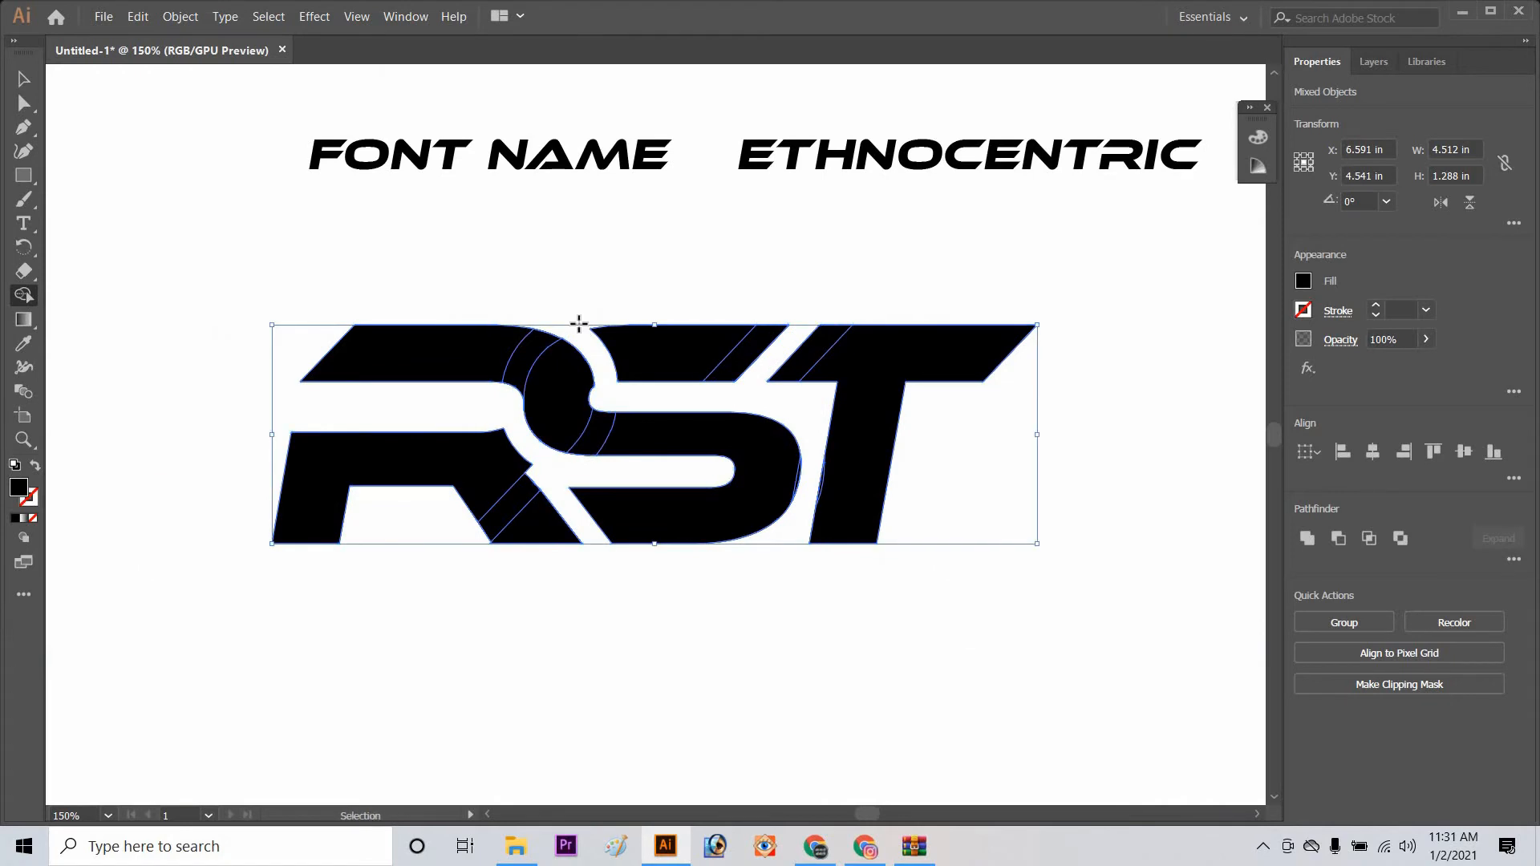
pyautogui.hotkey('ctrl', '+')
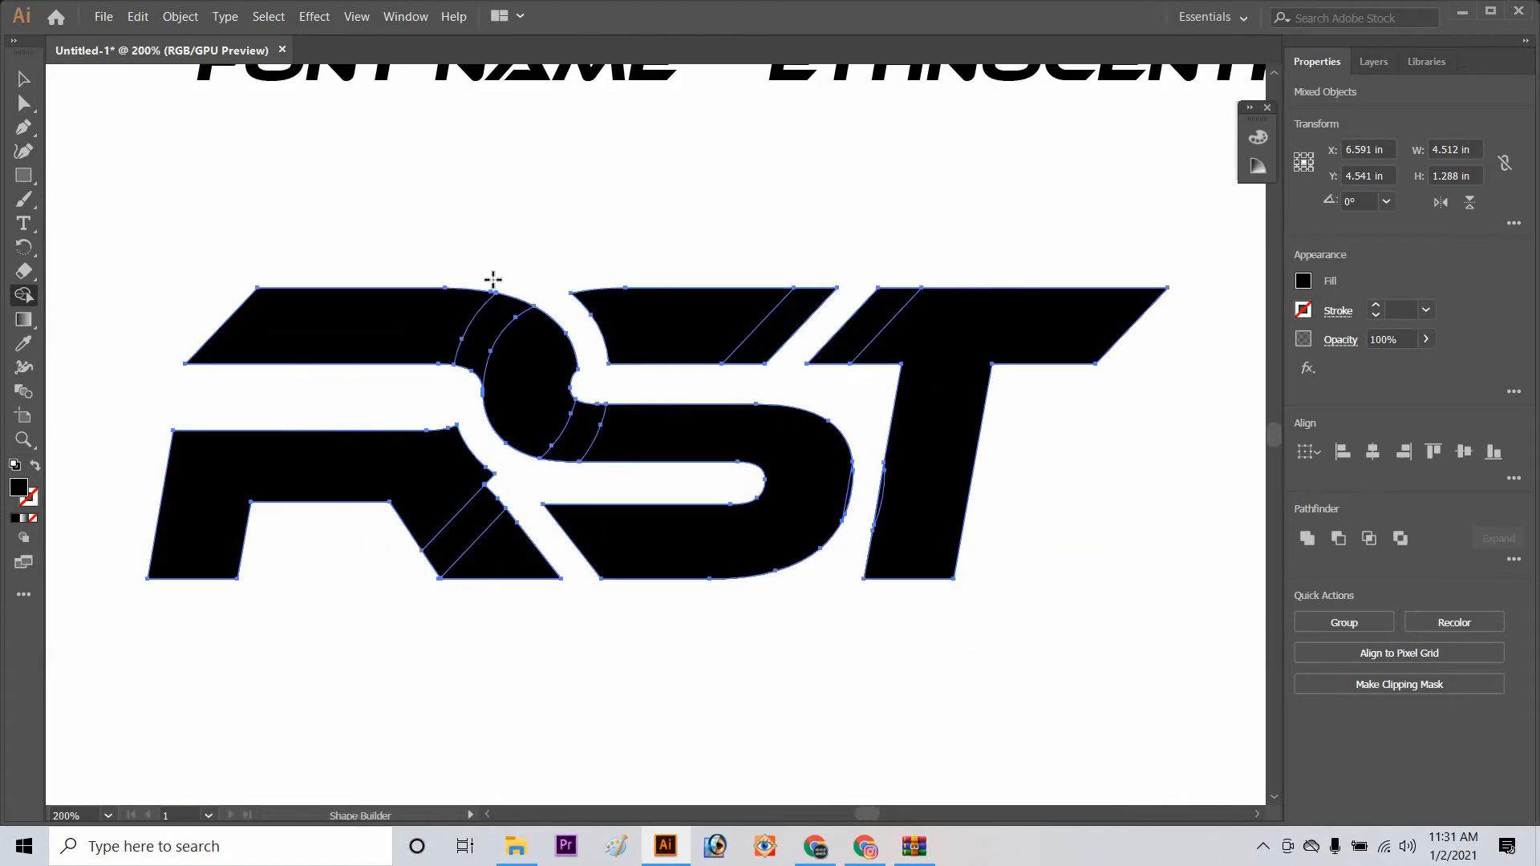
# - Slightly round the corners of all the letter shapes, and round the outer bottom corner of the R's left leg to 0.23 in
pyautogui.click(22, 79)
pyautogui.click(254, 183)
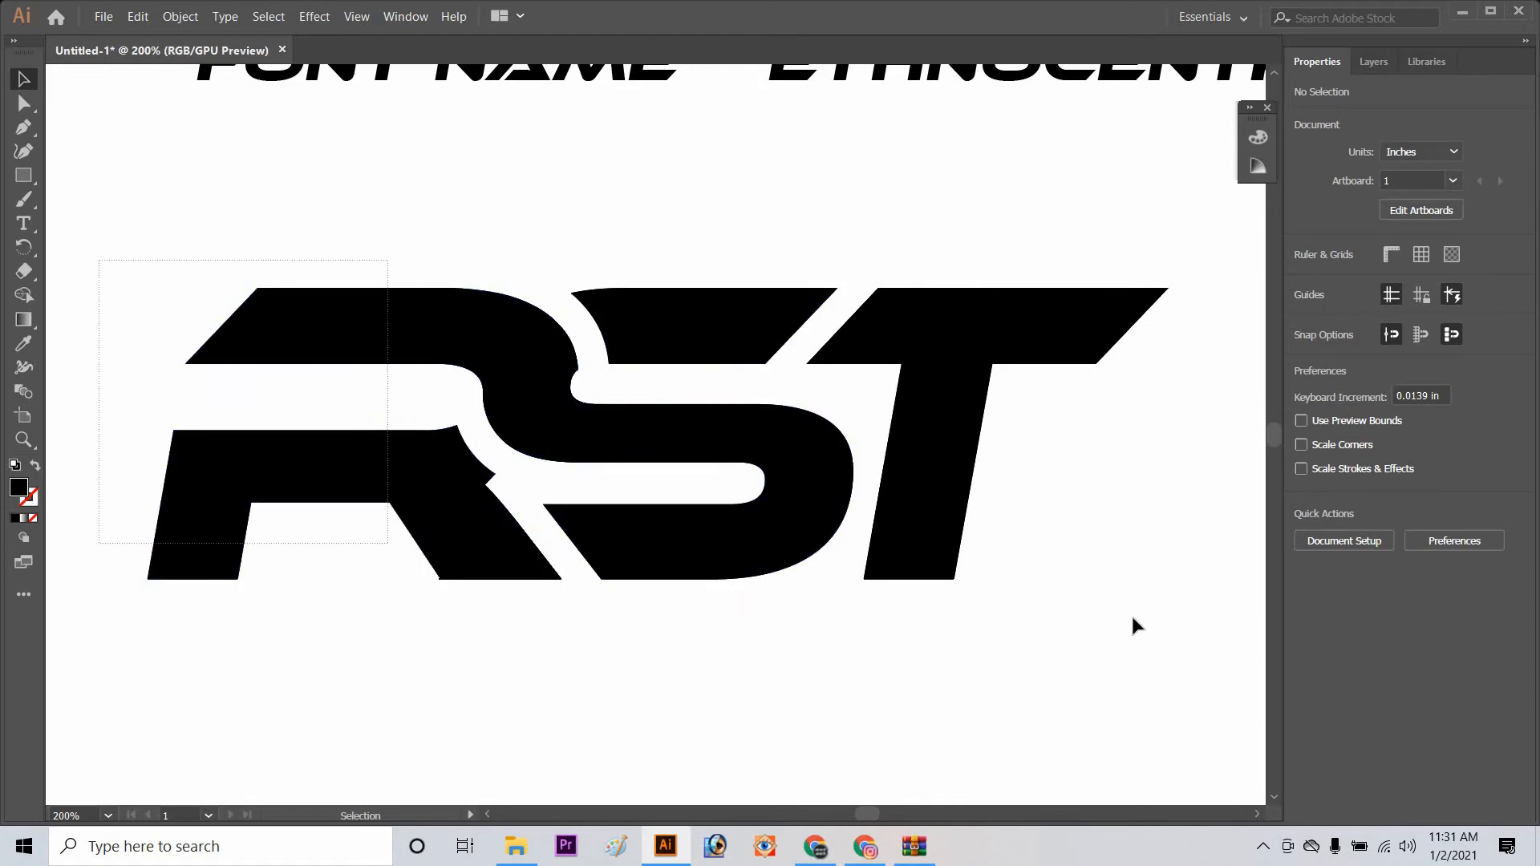
pyautogui.moveTo(99, 260); pyautogui.dragTo(1135, 625)
pyautogui.press('a')
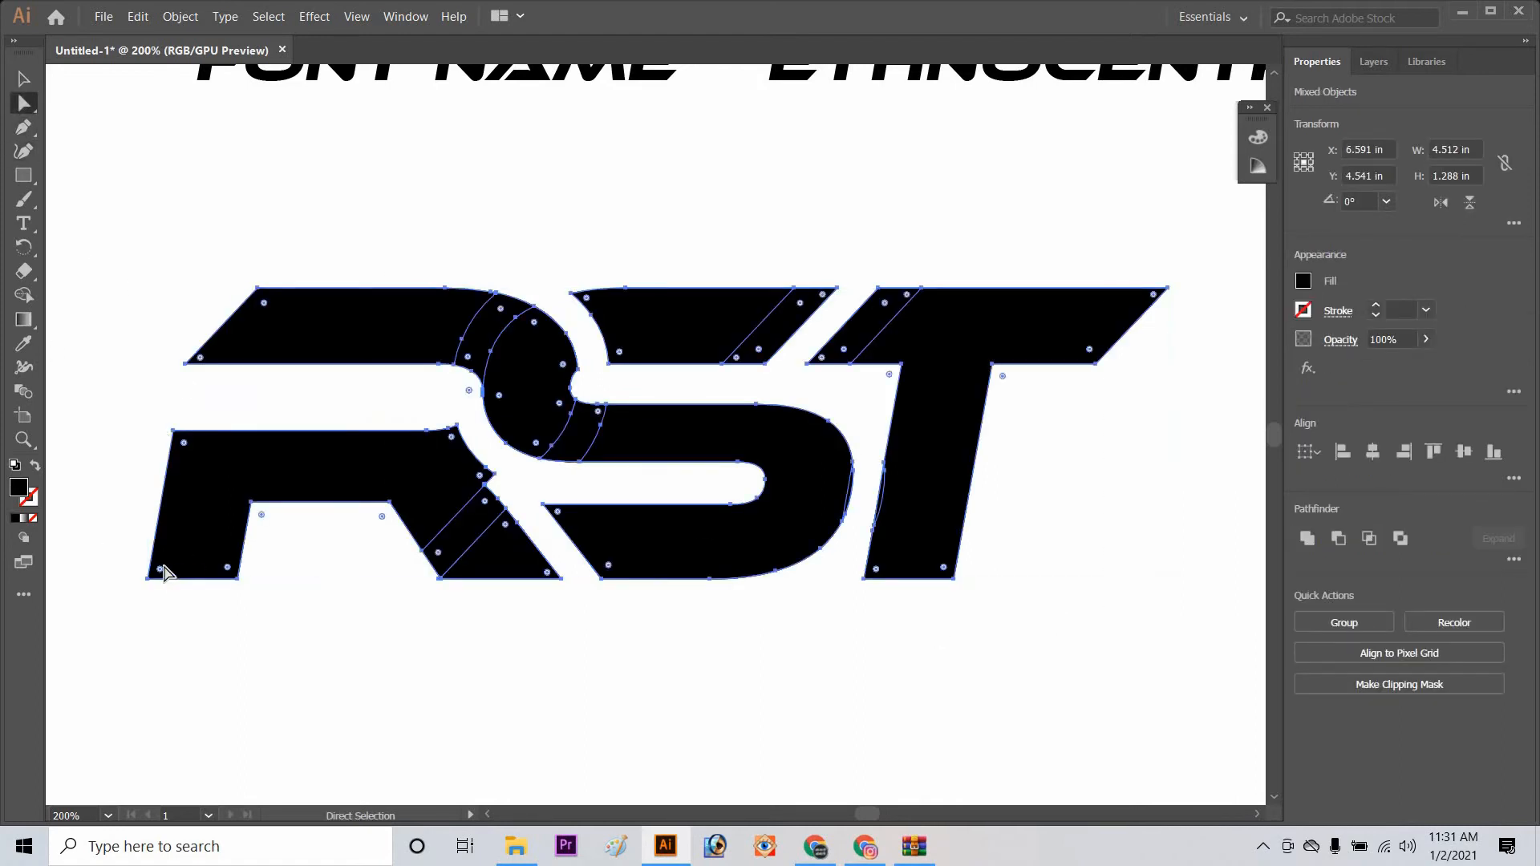
pyautogui.moveTo(161, 574); pyautogui.dragTo(210, 527)
pyautogui.click(195, 602)
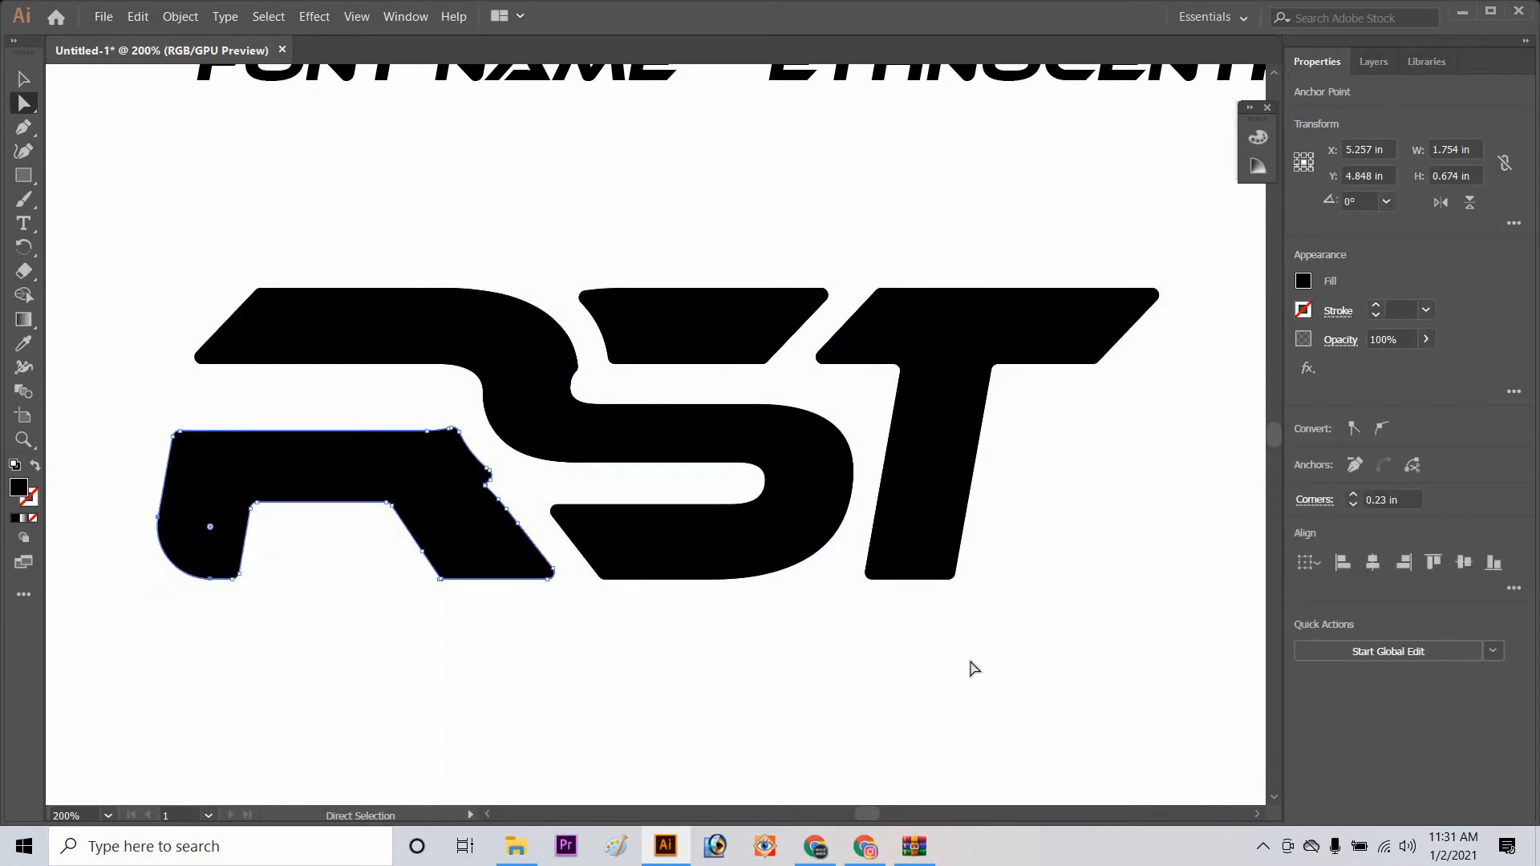
# - Round the lower-right corner of the T's stem to 0.23 in
pyautogui.click(1046, 526)
pyautogui.moveTo(1046, 526); pyautogui.dragTo(914, 520)
pyautogui.scroll(-5, 932, 504)
pyautogui.scroll(3, 940, 495)
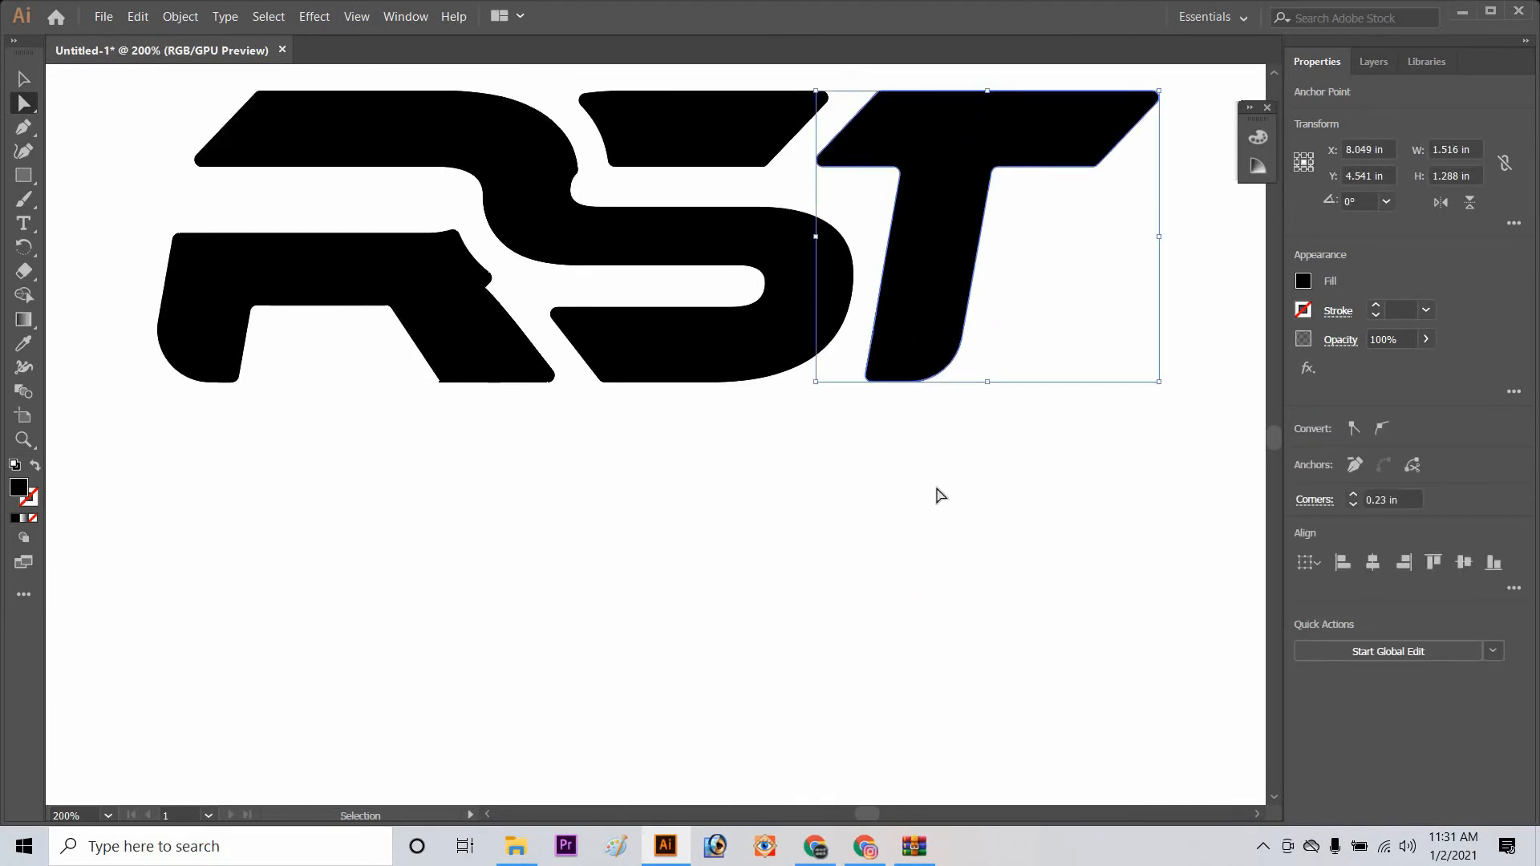
pyautogui.hotkey('ctrl', '-')
pyautogui.click(935, 489)
pyautogui.hotkey('ctrl', '+')
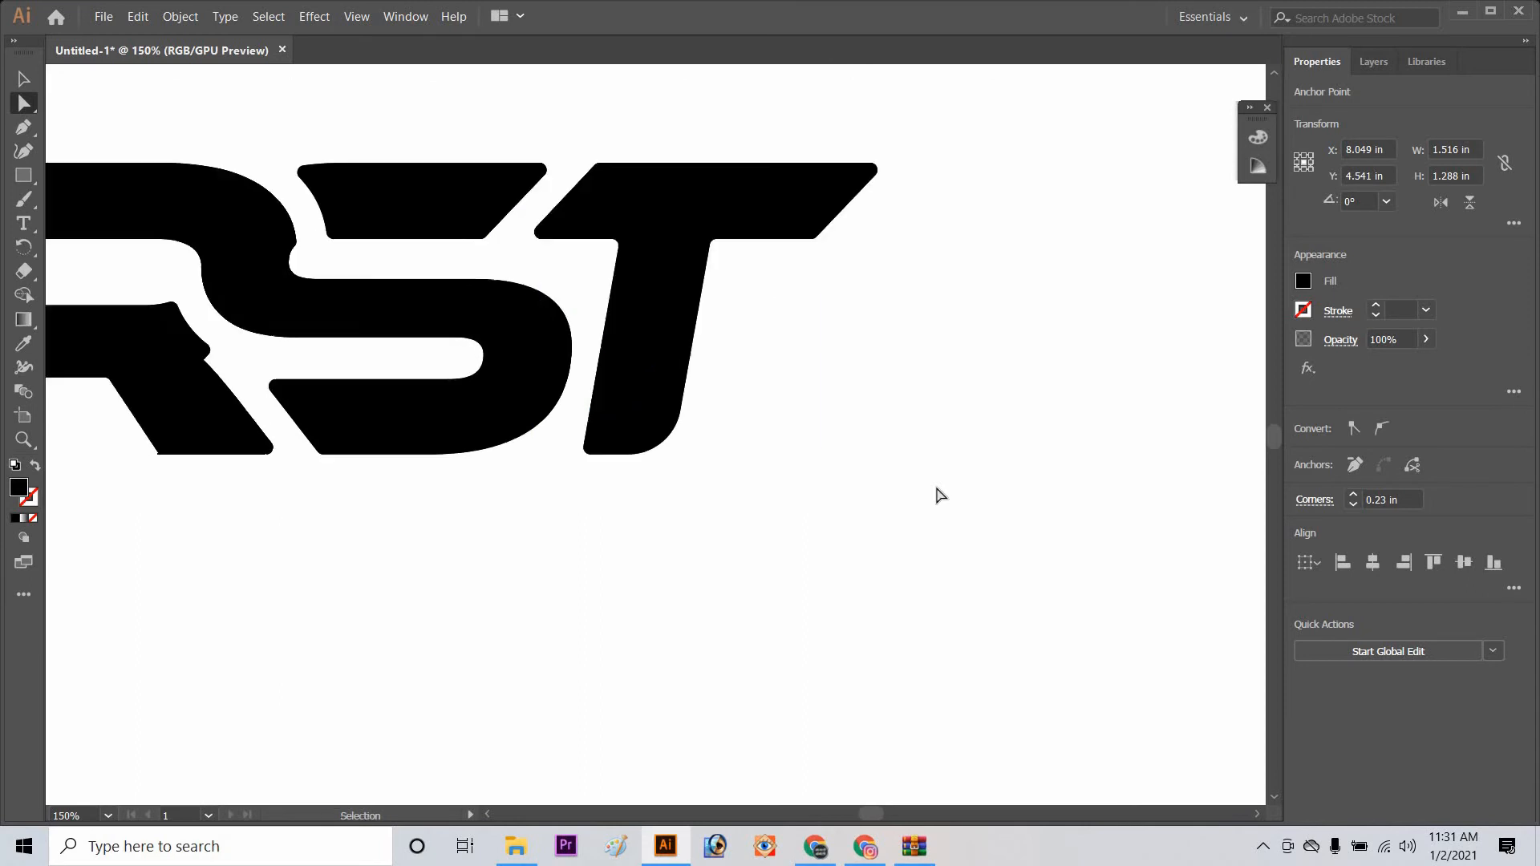
pyautogui.moveTo(697, 698); pyautogui.dragTo(1008, 750)
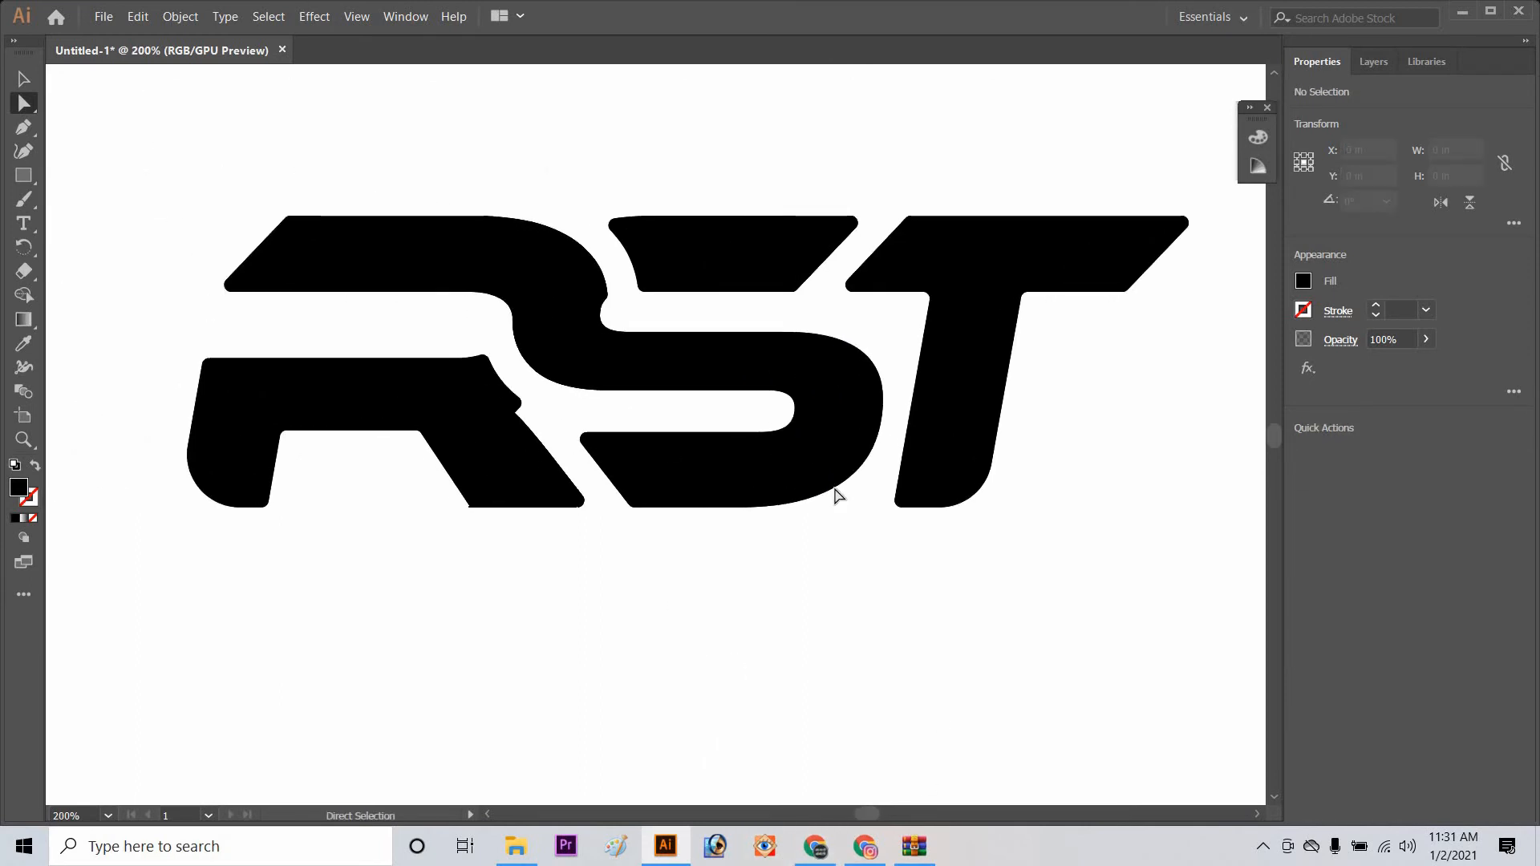
# - Try rotating all the letter shapes, and undo the rotation together with the T's large corner rounding
pyautogui.moveTo(154, 91); pyautogui.dragTo(1090, 595)
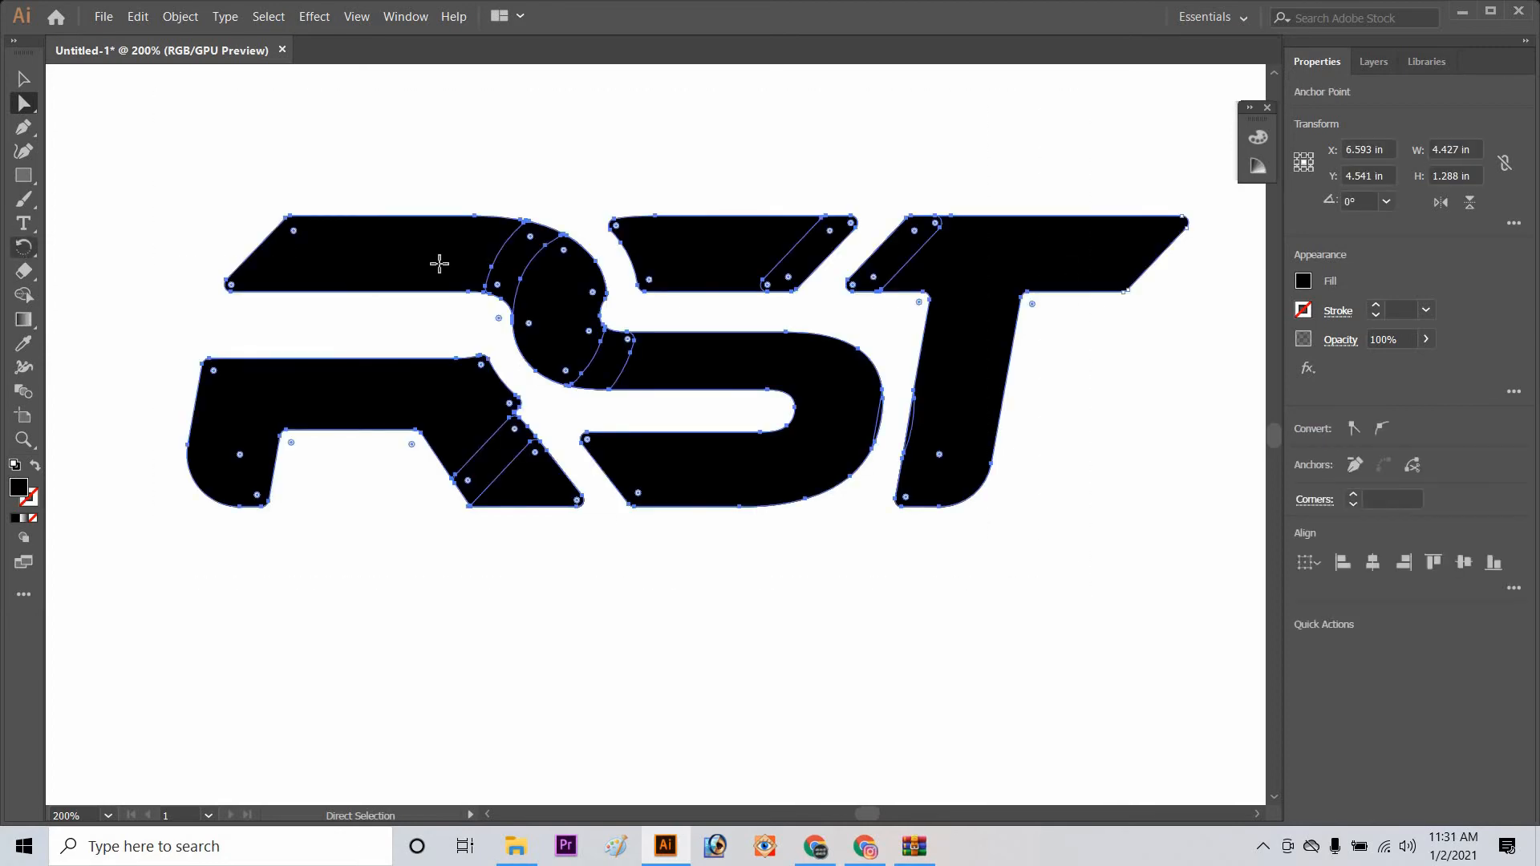
pyautogui.press('r')
pyautogui.moveTo(441, 281)
pyautogui.mouseDown()
pyautogui.moveTo(557, 276)
pyautogui.moveTo(465, 289)
pyautogui.mouseUp()
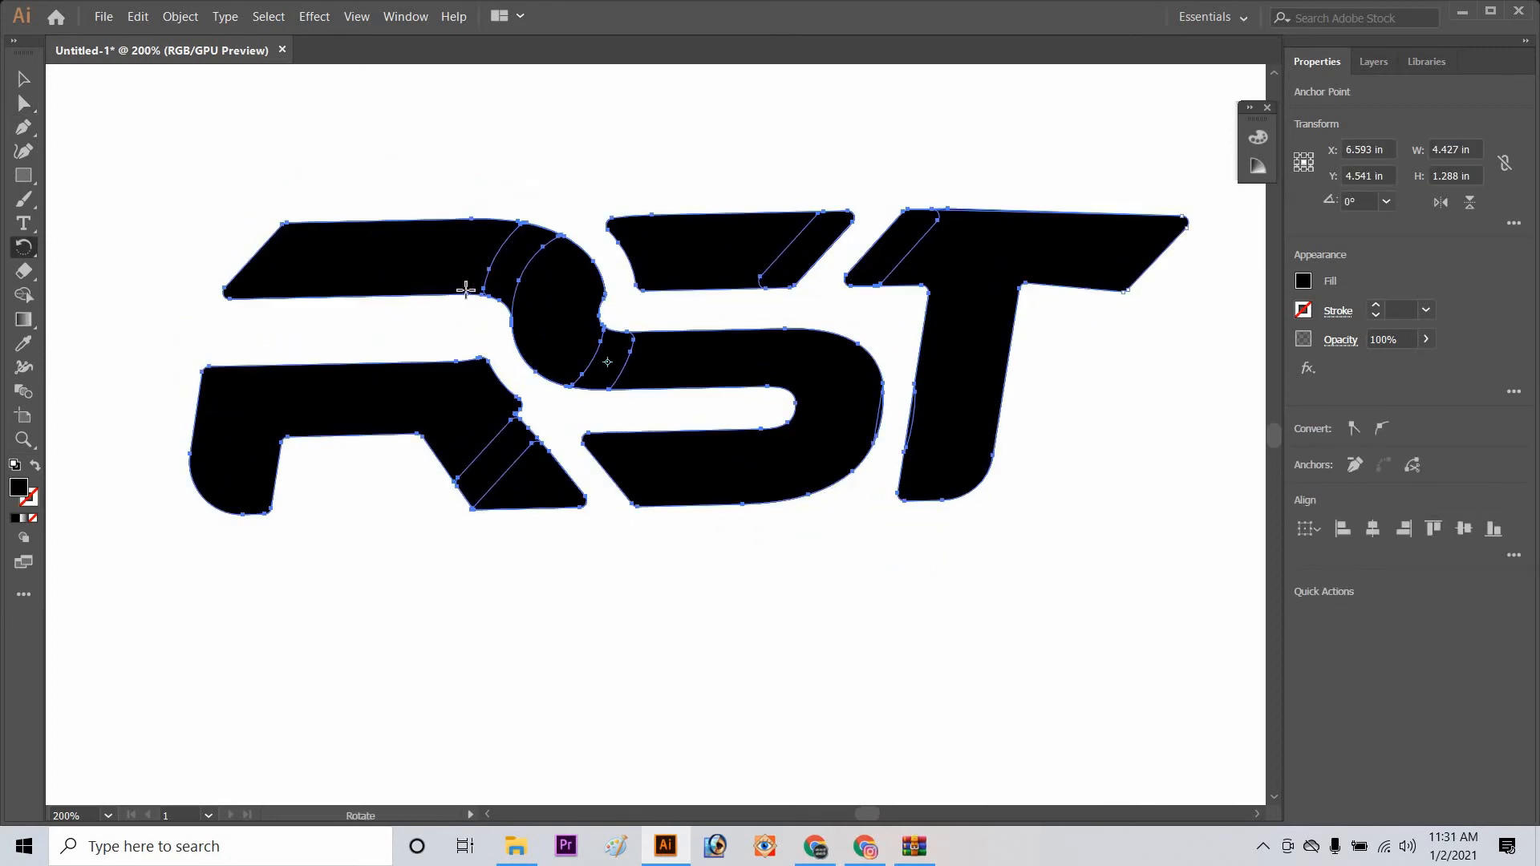
pyautogui.hotkey('ctrl', 'z')
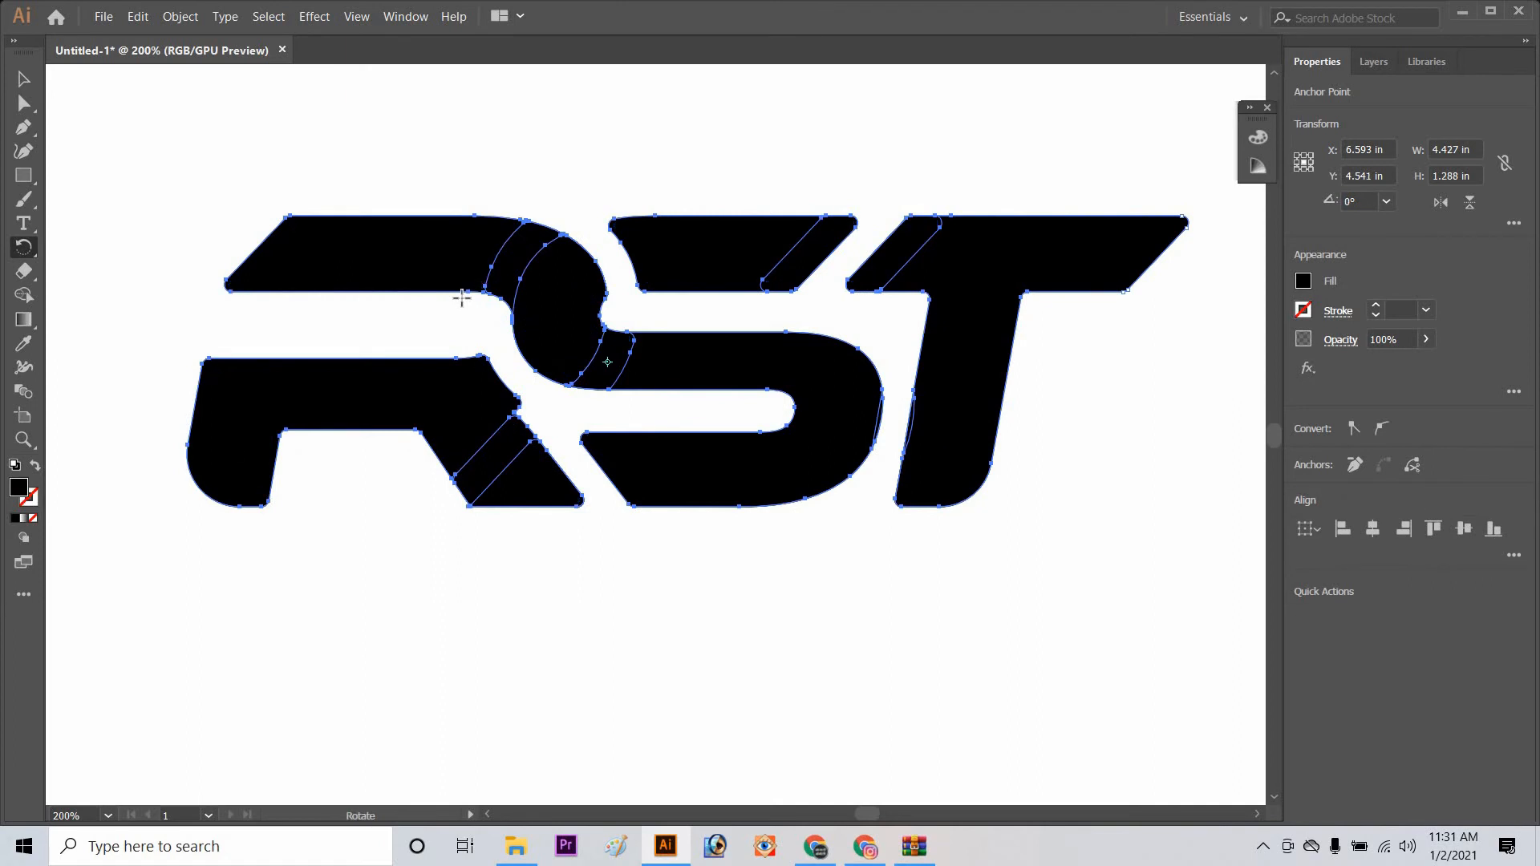
pyautogui.hotkey('ctrl', 'z')
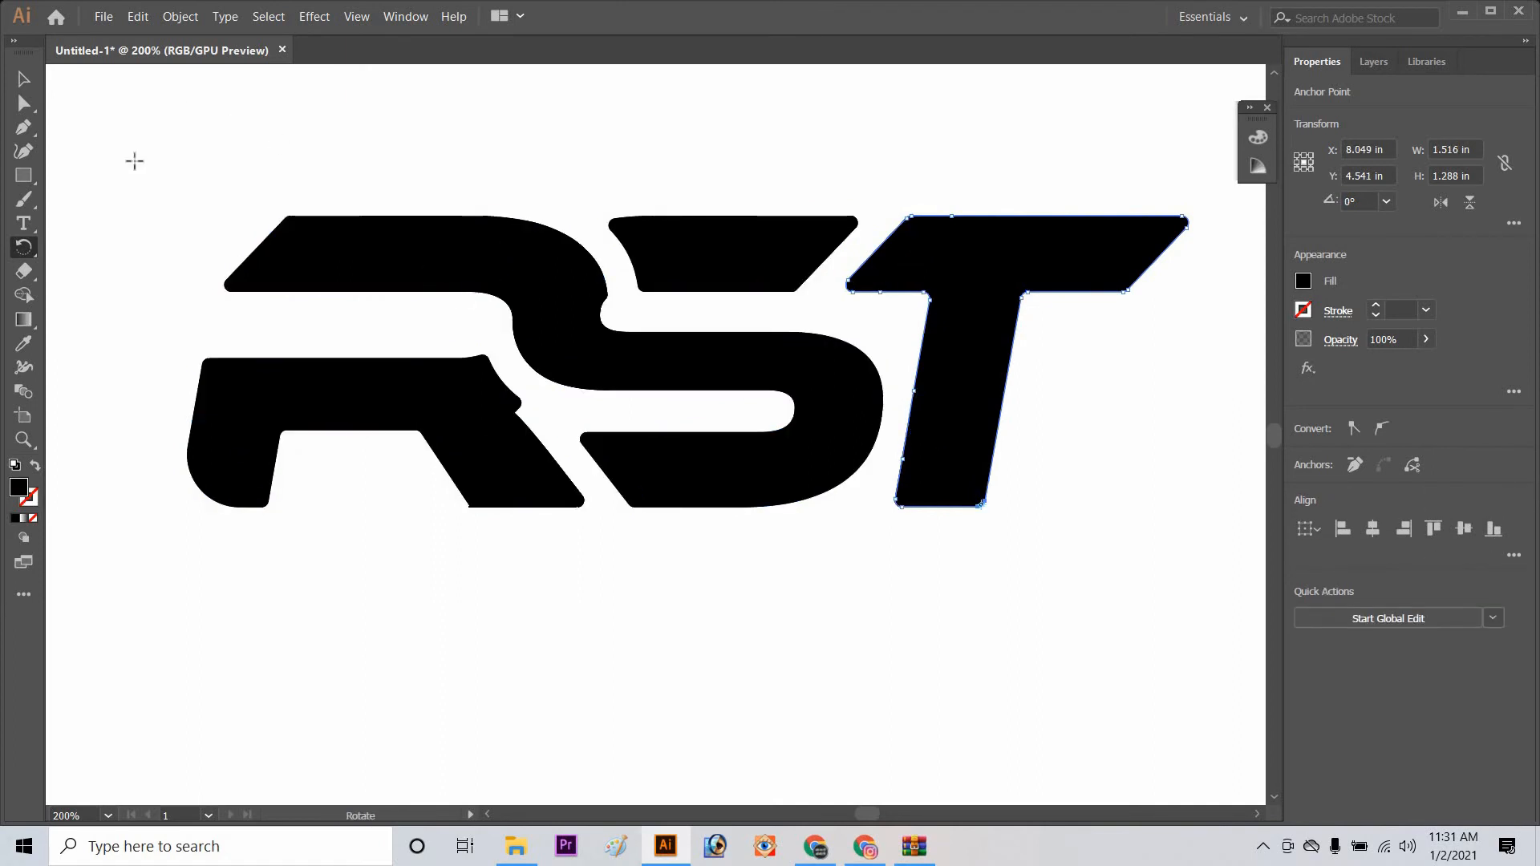
# - With the Shape Builder, merge the R's top with the S, and unite the pieces within the R's lower part, S's top bar and T
pyautogui.press('v')
pyautogui.moveTo(198, 78); pyautogui.dragTo(1093, 526)
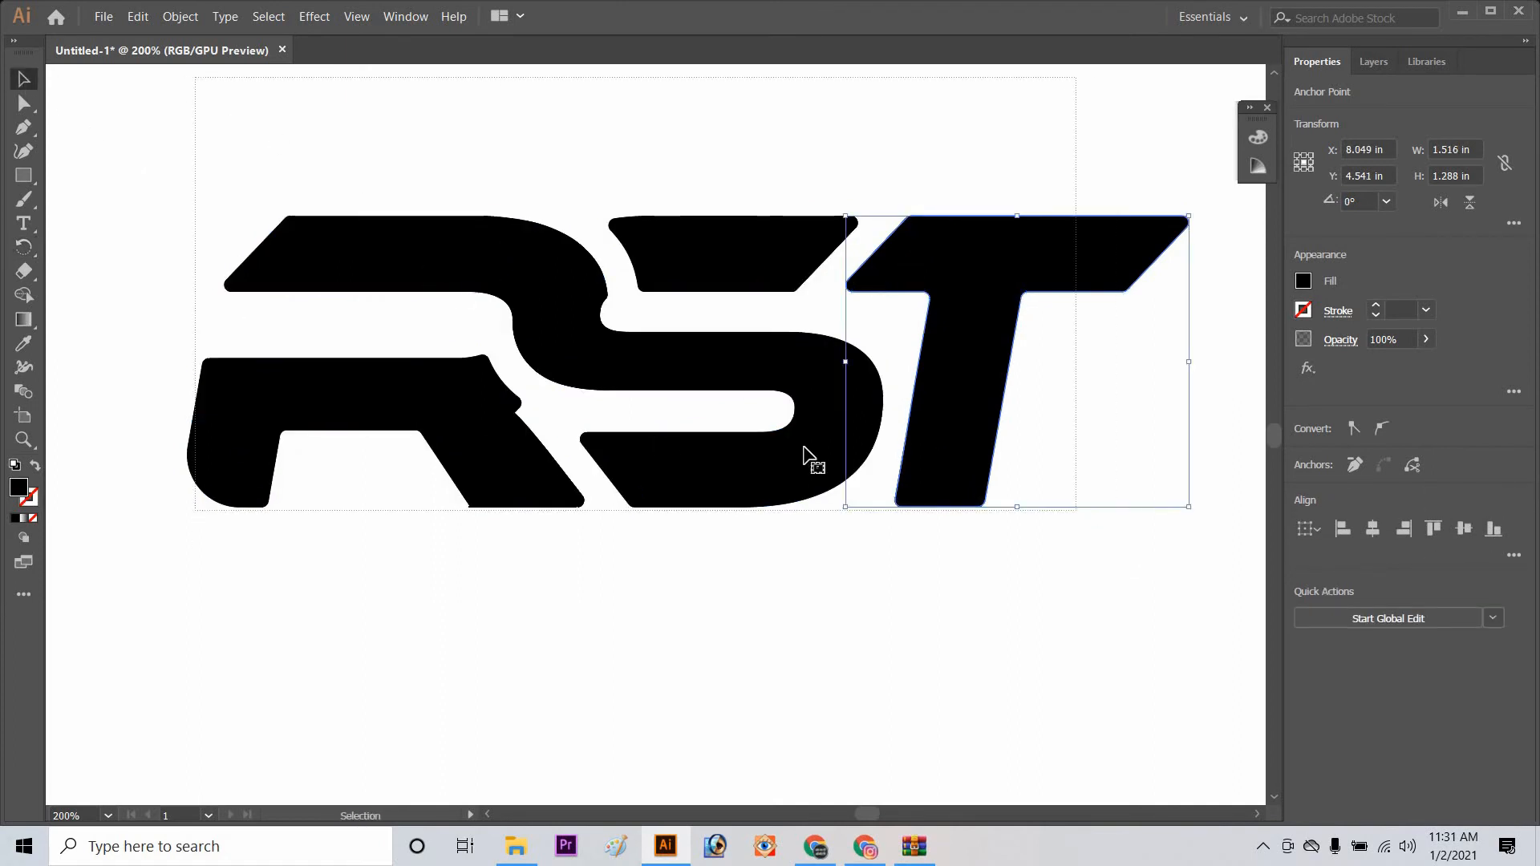
pyautogui.click(27, 296)
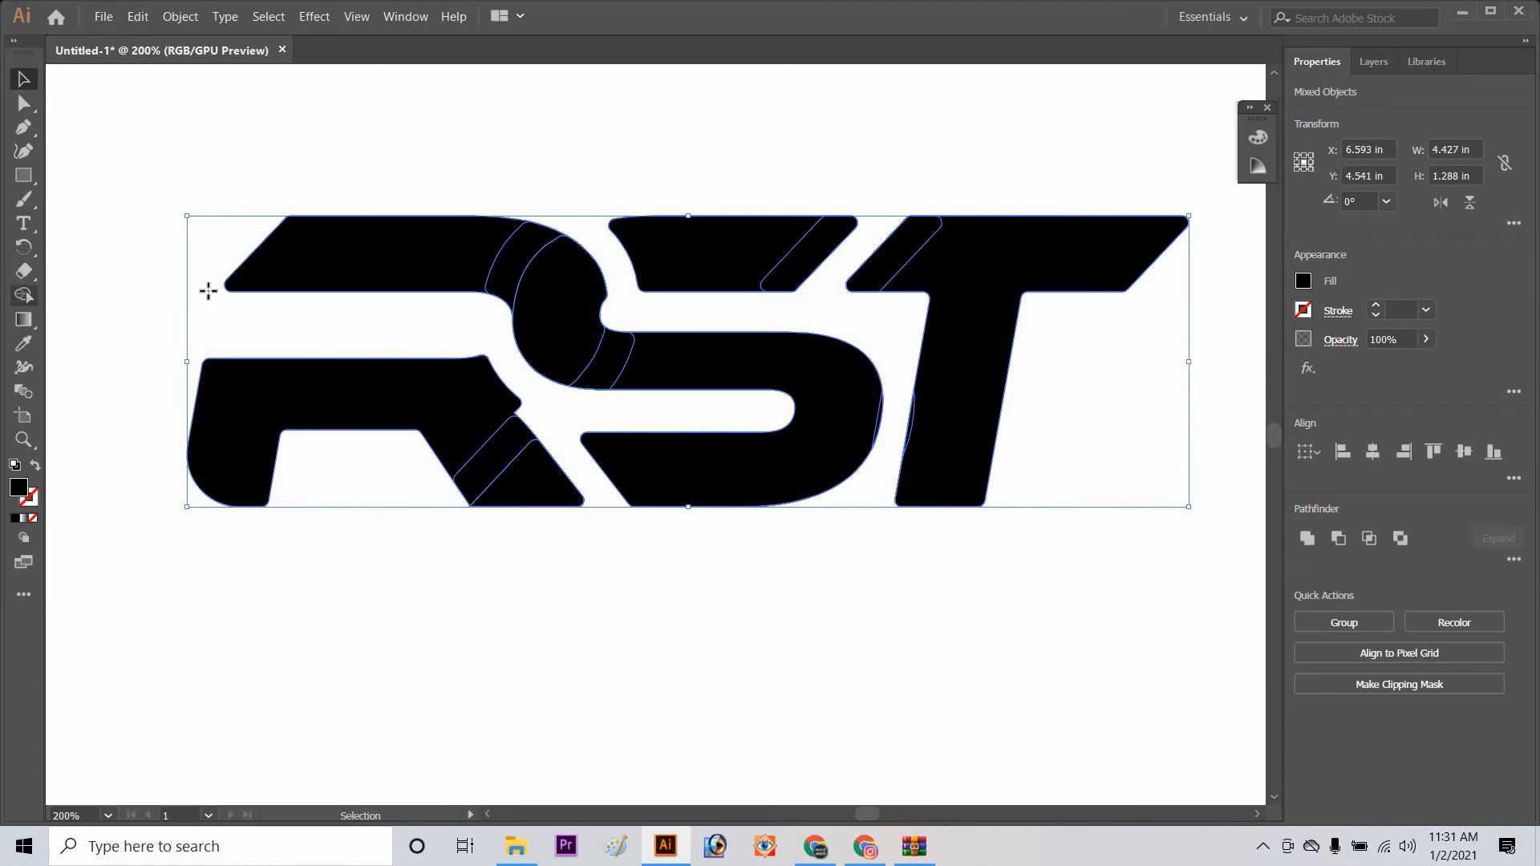
pyautogui.moveTo(240, 273)
pyautogui.mouseDown()
pyautogui.moveTo(382, 265)
pyautogui.moveTo(543, 288)
pyautogui.moveTo(662, 372)
pyautogui.moveTo(798, 405)
pyautogui.moveTo(783, 398)
pyautogui.mouseUp()
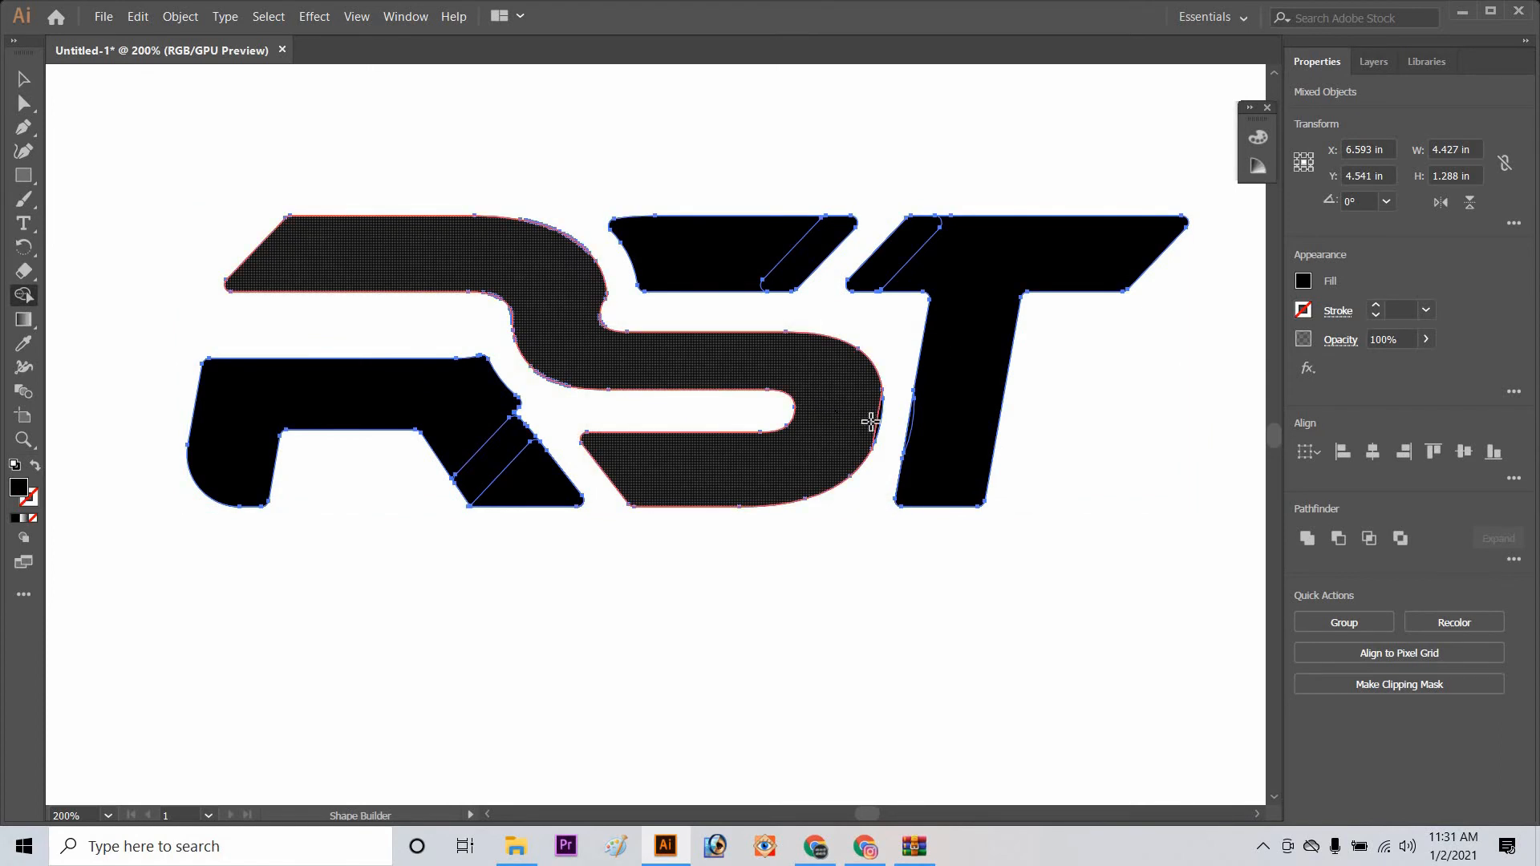
pyautogui.moveTo(406, 382)
pyautogui.mouseDown()
pyautogui.moveTo(518, 477)
pyautogui.moveTo(552, 447)
pyautogui.mouseUp()
pyautogui.moveTo(782, 277)
pyautogui.mouseDown()
pyautogui.moveTo(815, 270)
pyautogui.moveTo(889, 264)
pyautogui.moveTo(992, 278)
pyautogui.moveTo(894, 250)
pyautogui.moveTo(904, 388)
pyautogui.mouseUp()
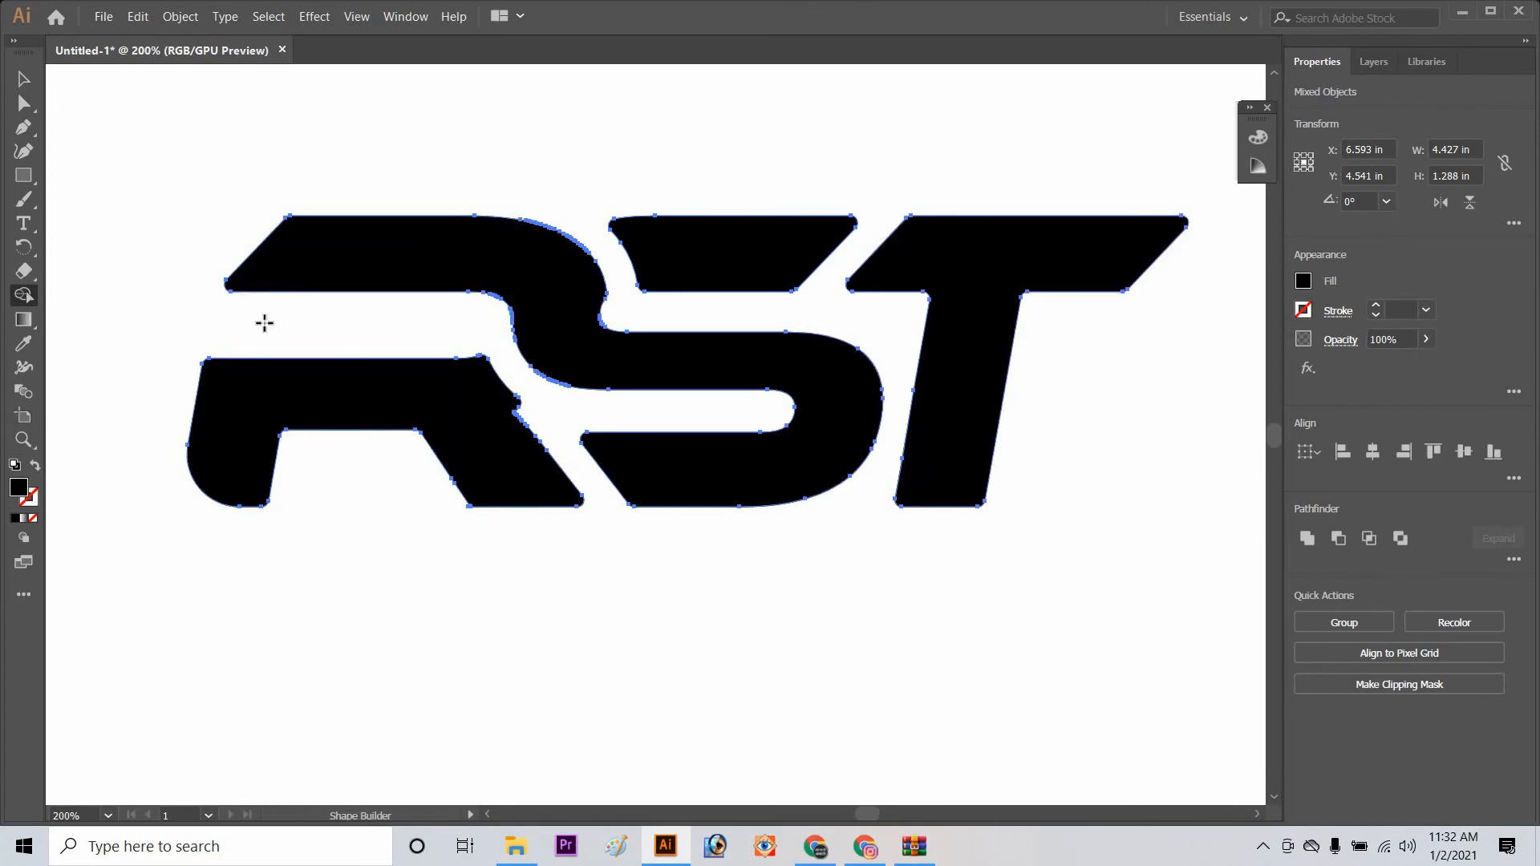
# - Choose red E51313 as the fill and apply it to the merged R-top and S shape
pyautogui.doubleClick(21, 492)
pyautogui.moveTo(746, 325); pyautogui.dragTo(751, 293)
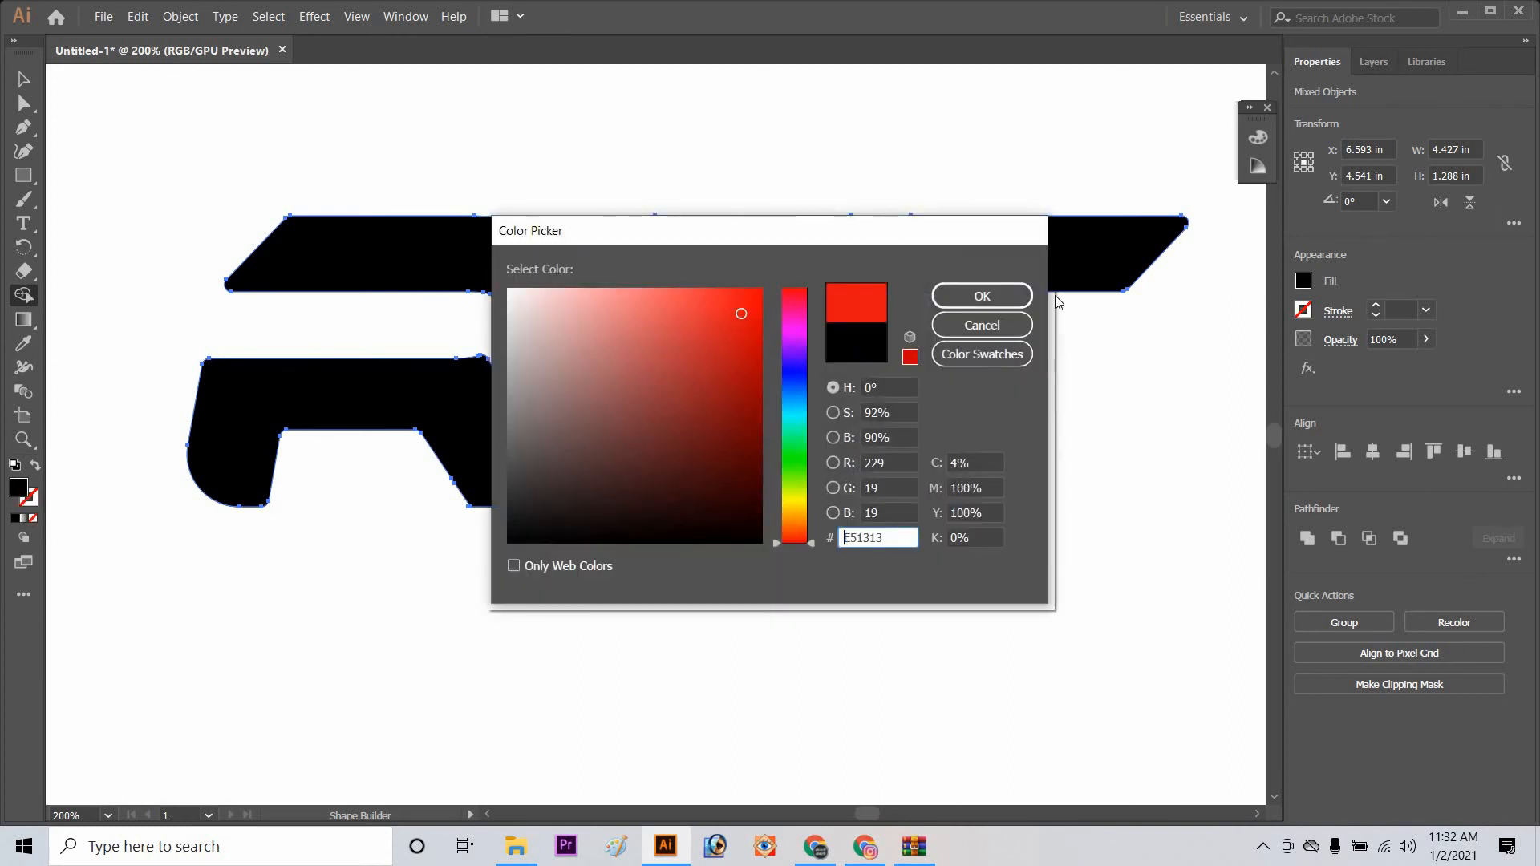
pyautogui.click(995, 301)
pyautogui.click(622, 381)
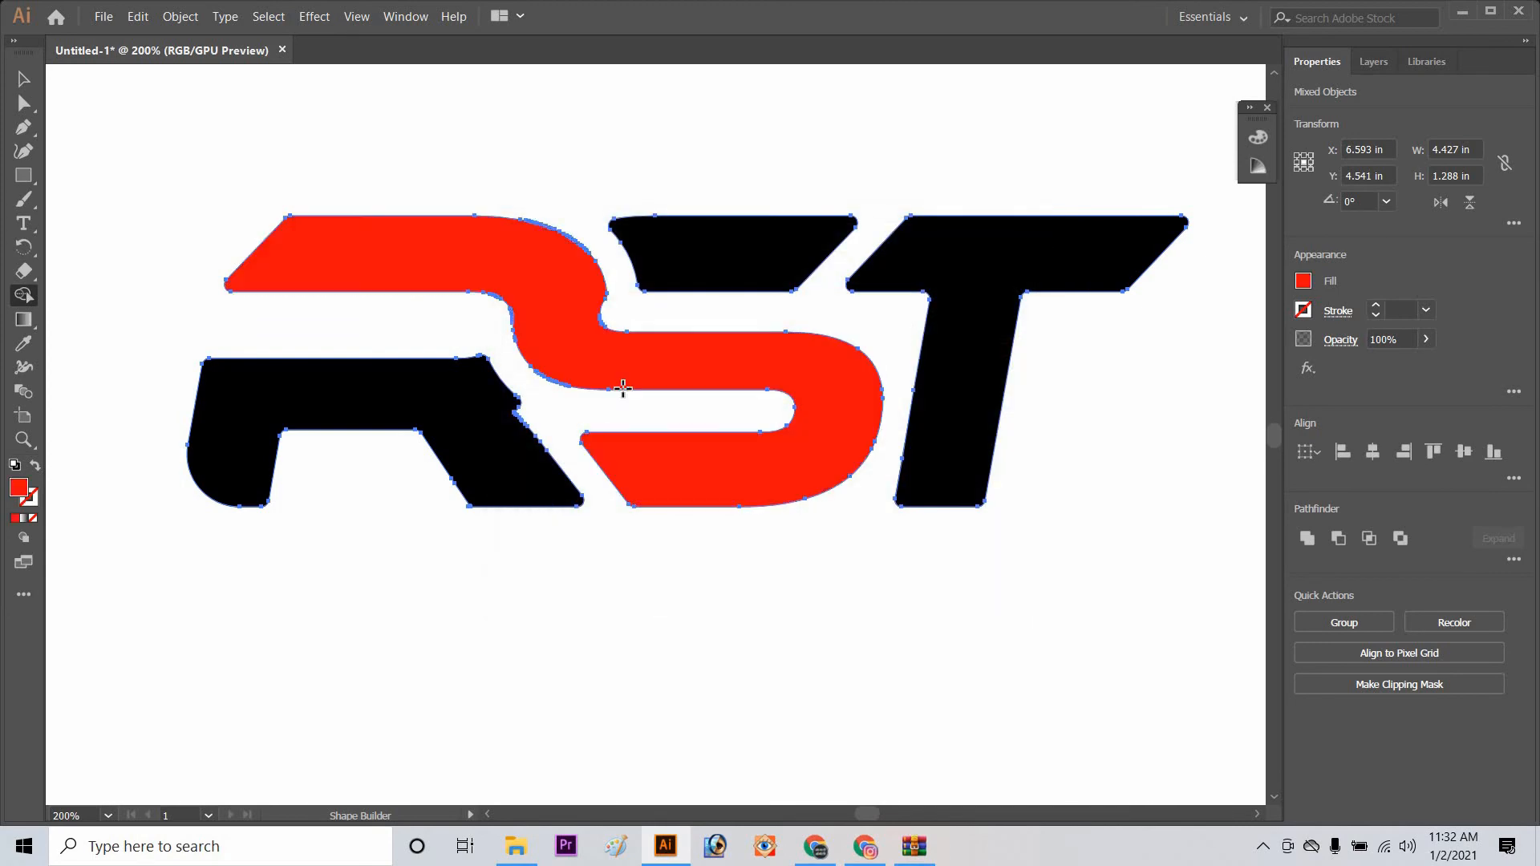
# - Choose blue 120DF7 as the fill and apply it to the T
pyautogui.doubleClick(18, 488)
pyautogui.write('0B0BF9')
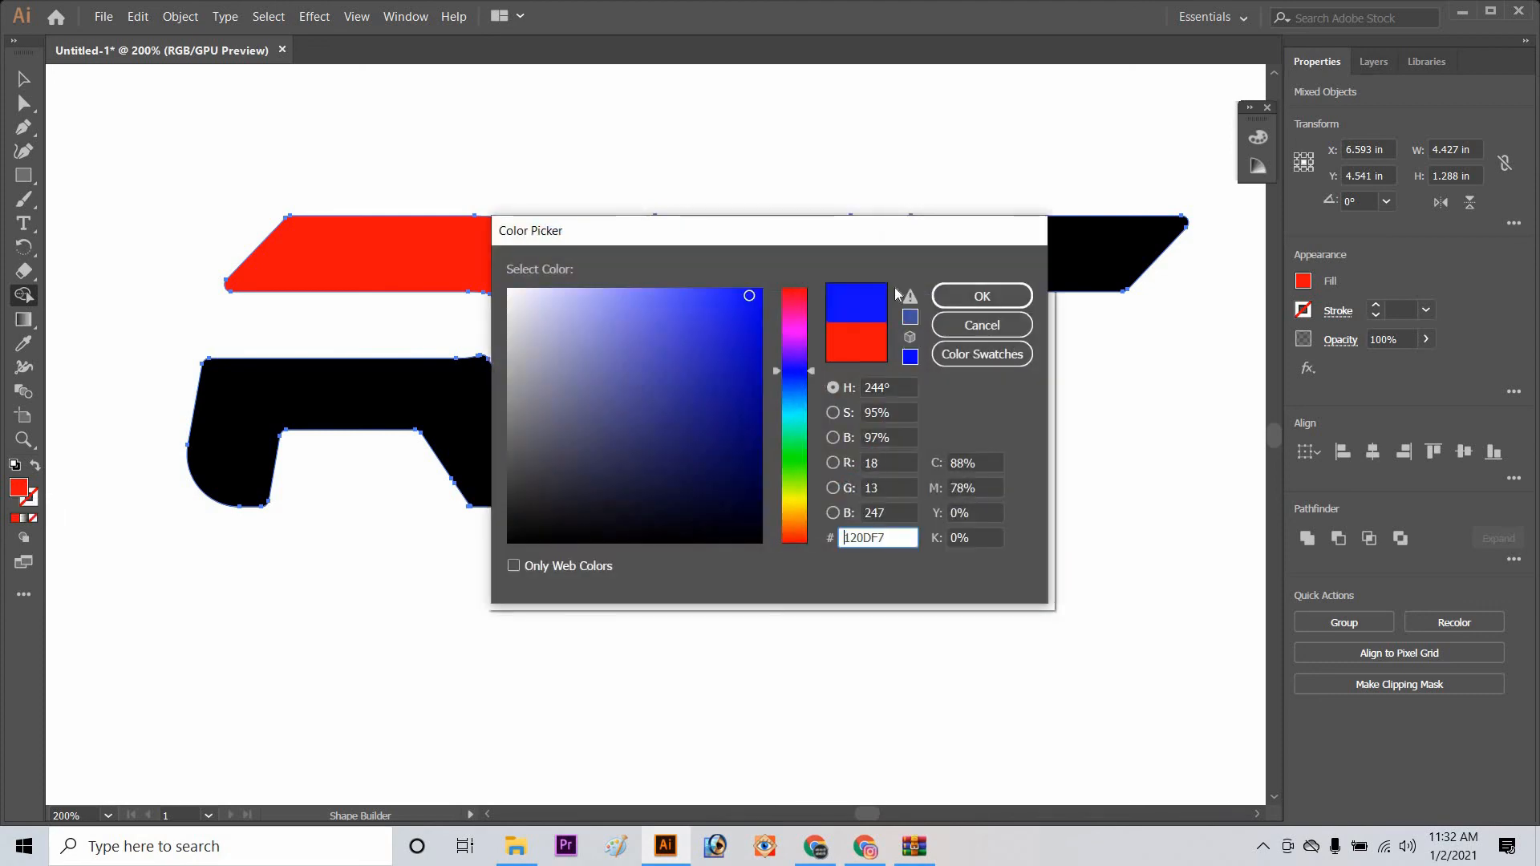
pyautogui.click(982, 296)
pyautogui.click(973, 303)
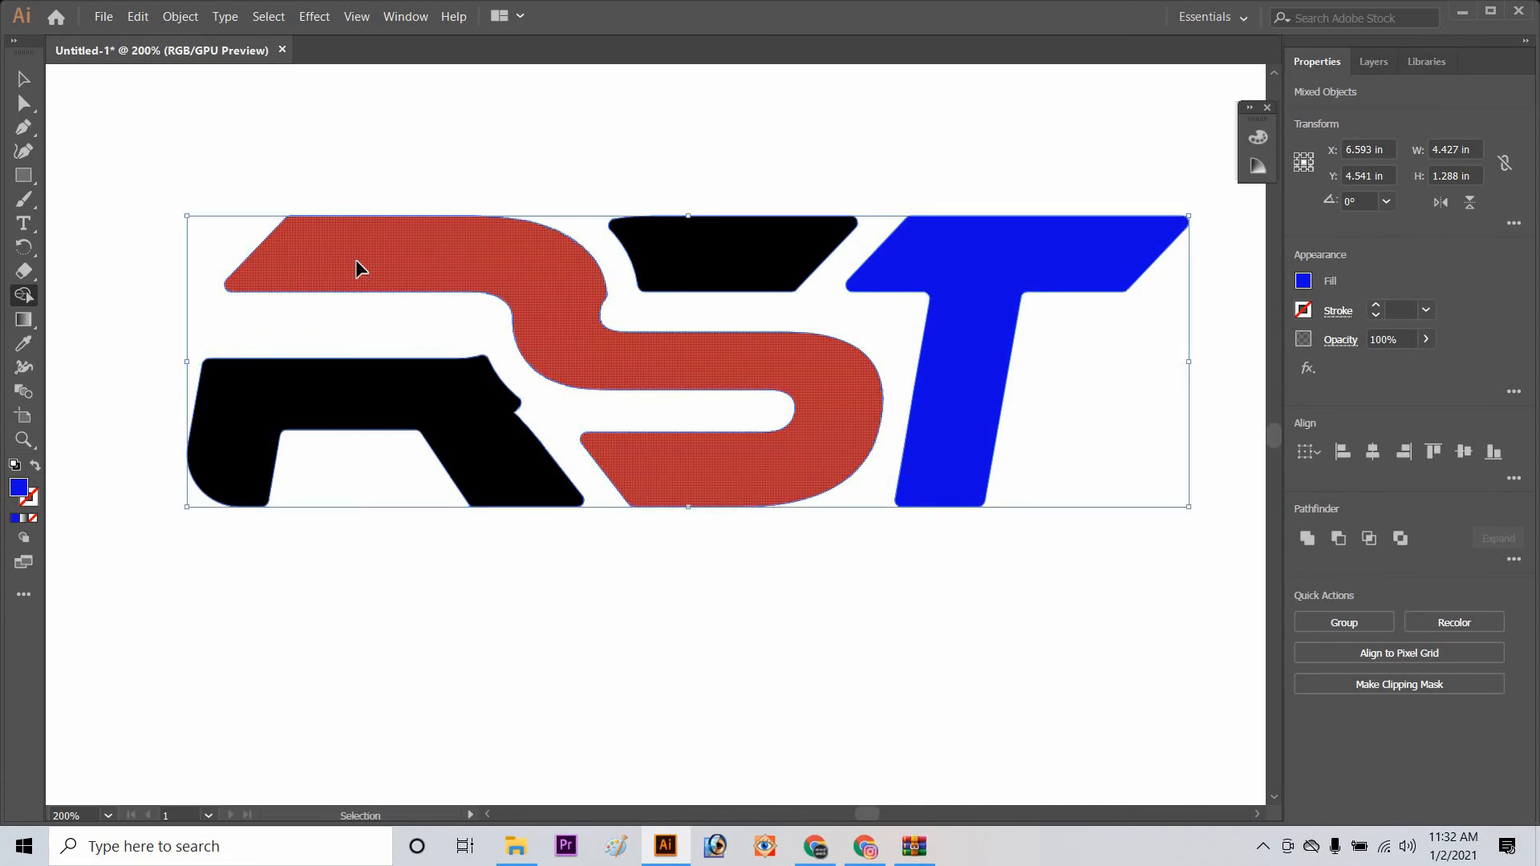
# - Deselect the finished logo and show it together with the font name above it
pyautogui.hotkey('ctrl', '1')
pyautogui.hotkey('ctrl', '+')
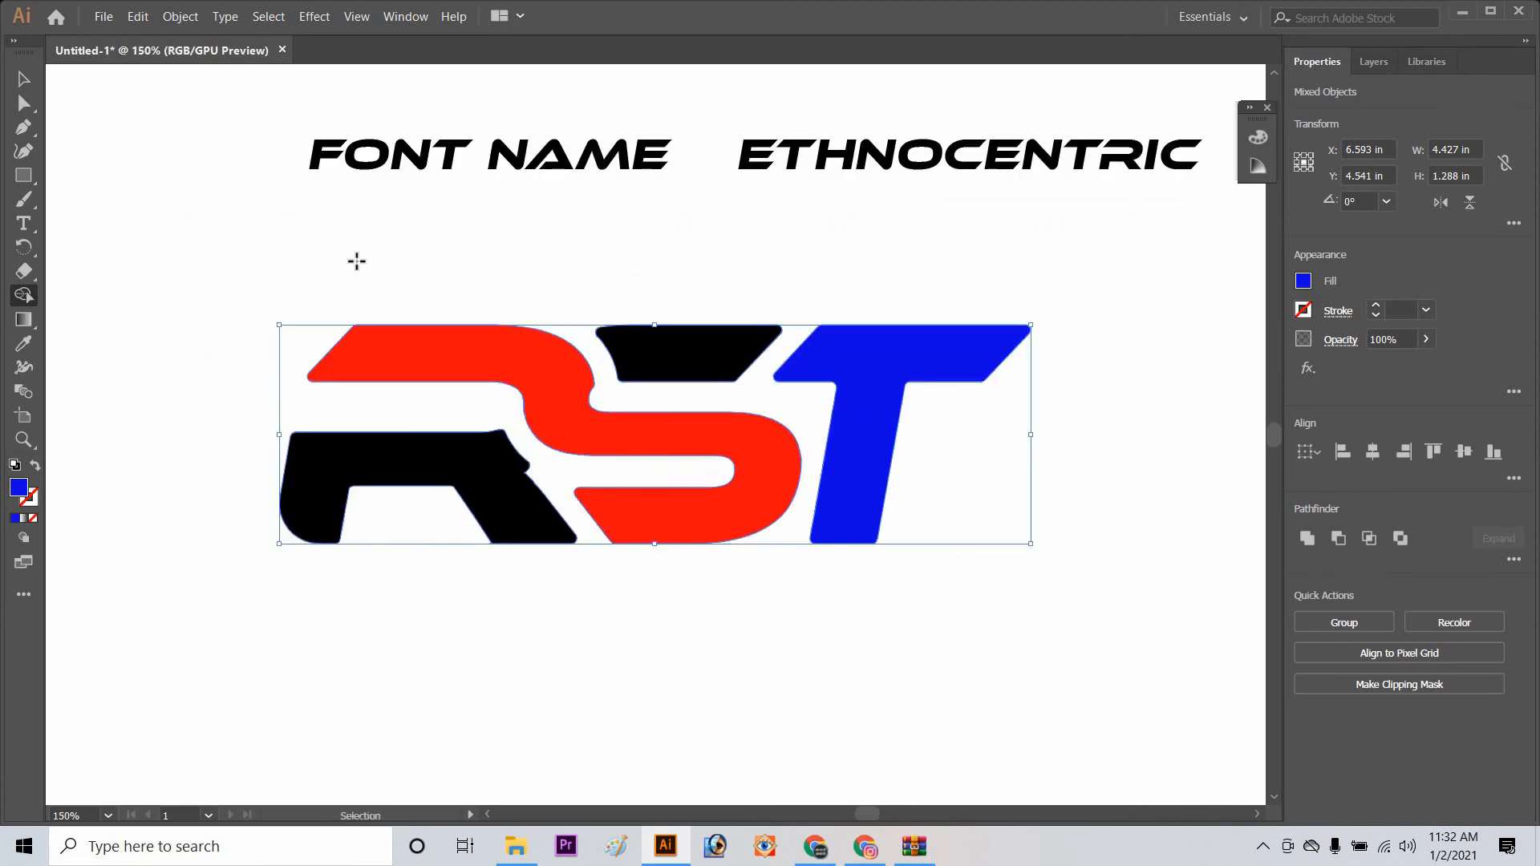
pyautogui.press('v')
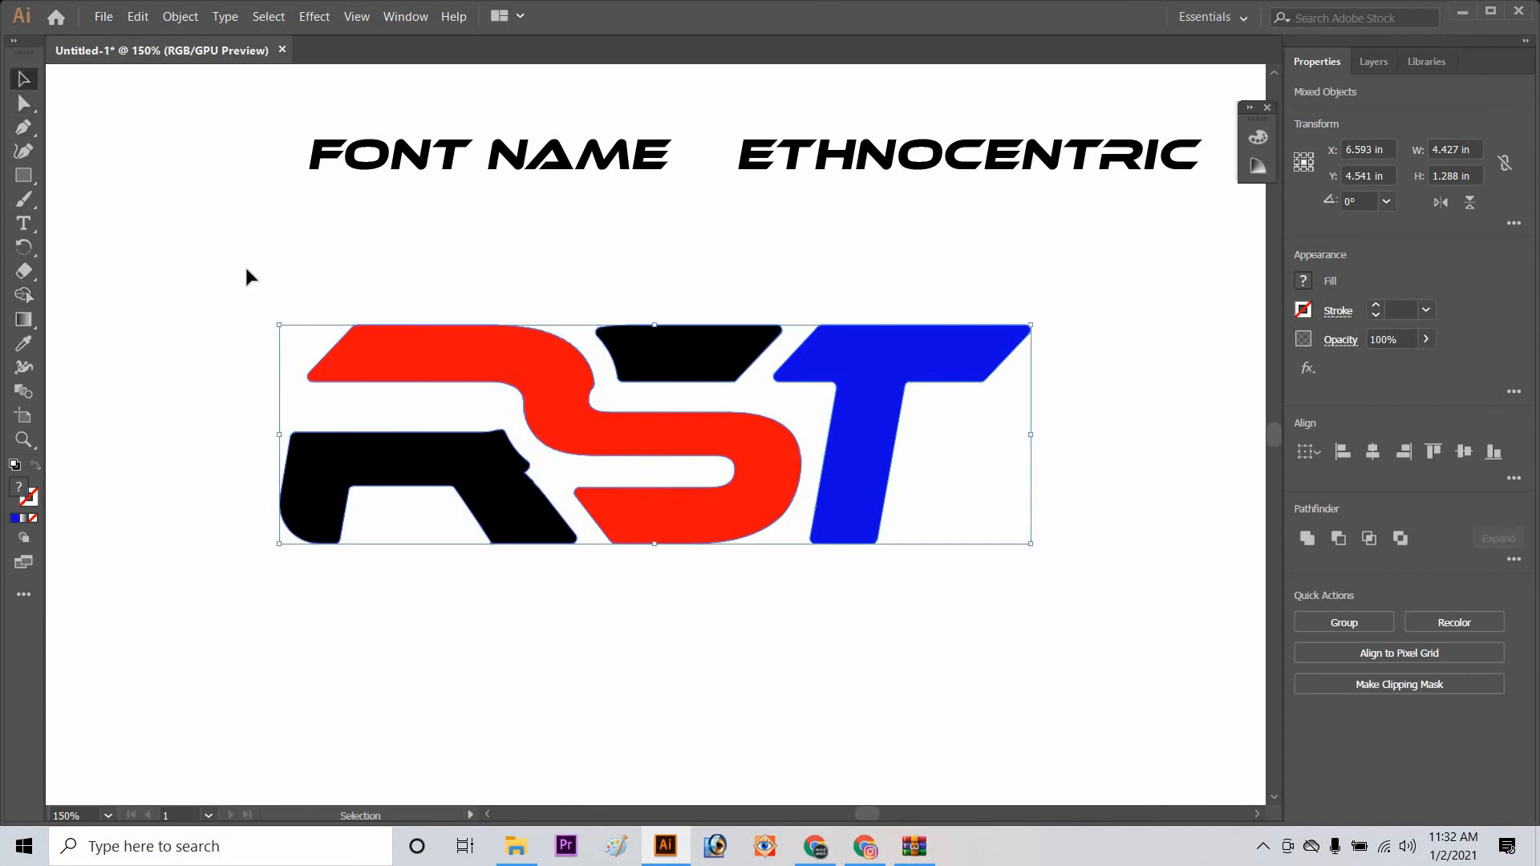
pyautogui.click(313, 344)
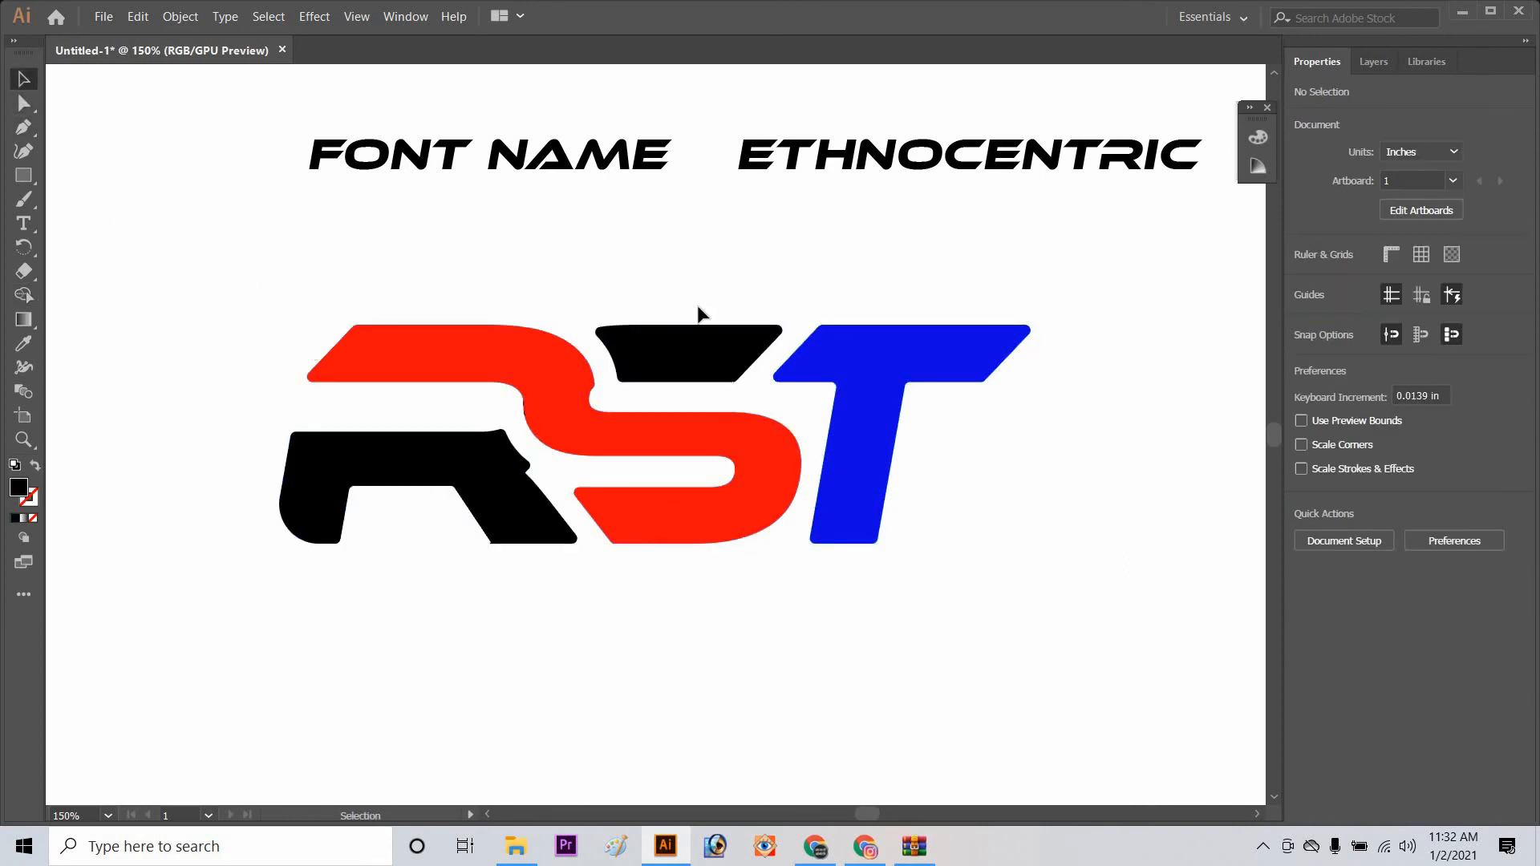
pyautogui.click(1265, 847)
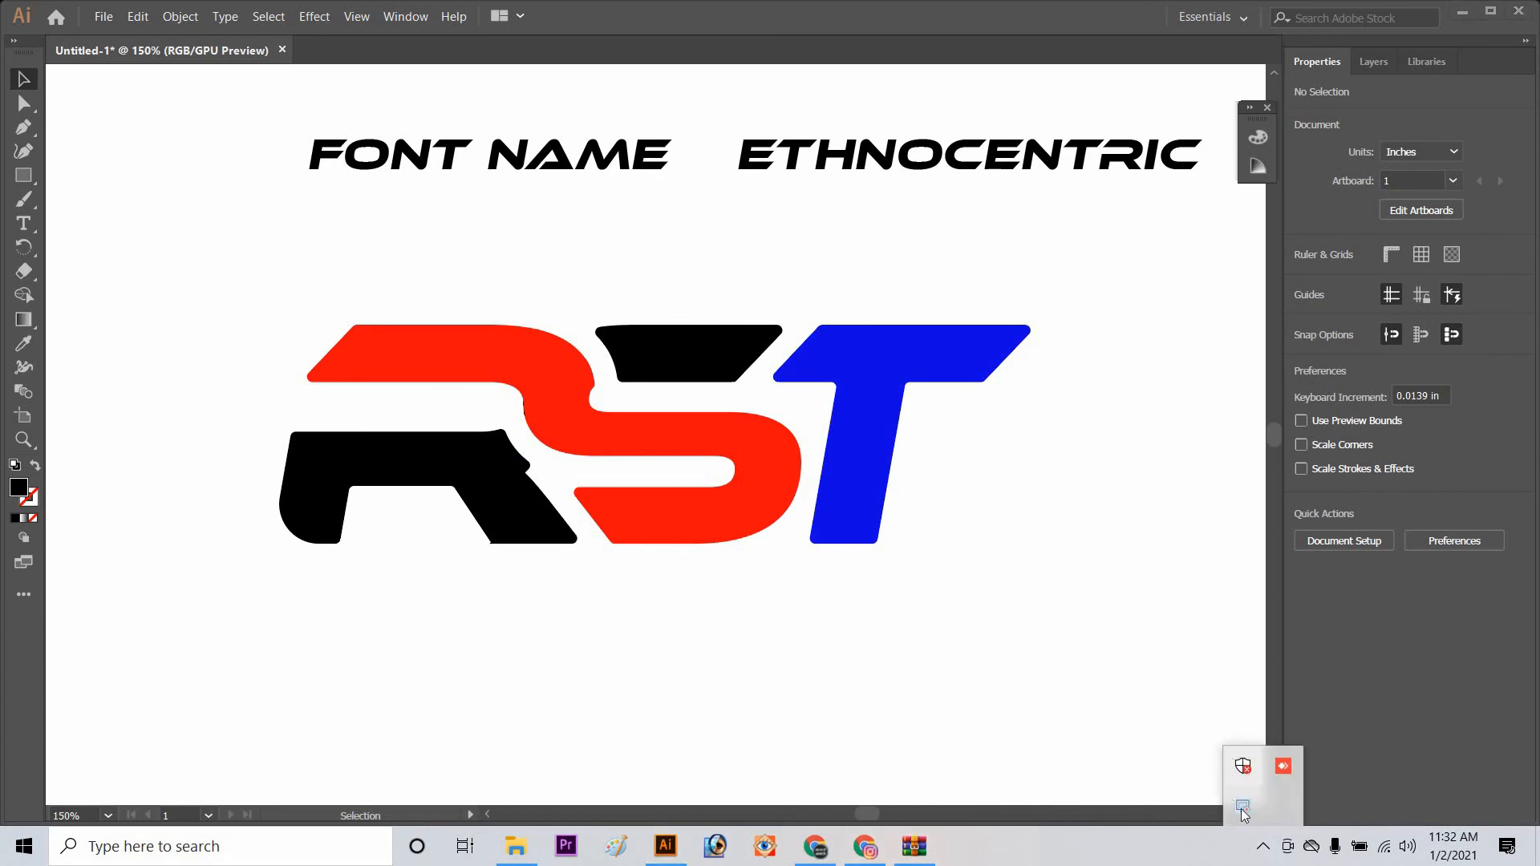